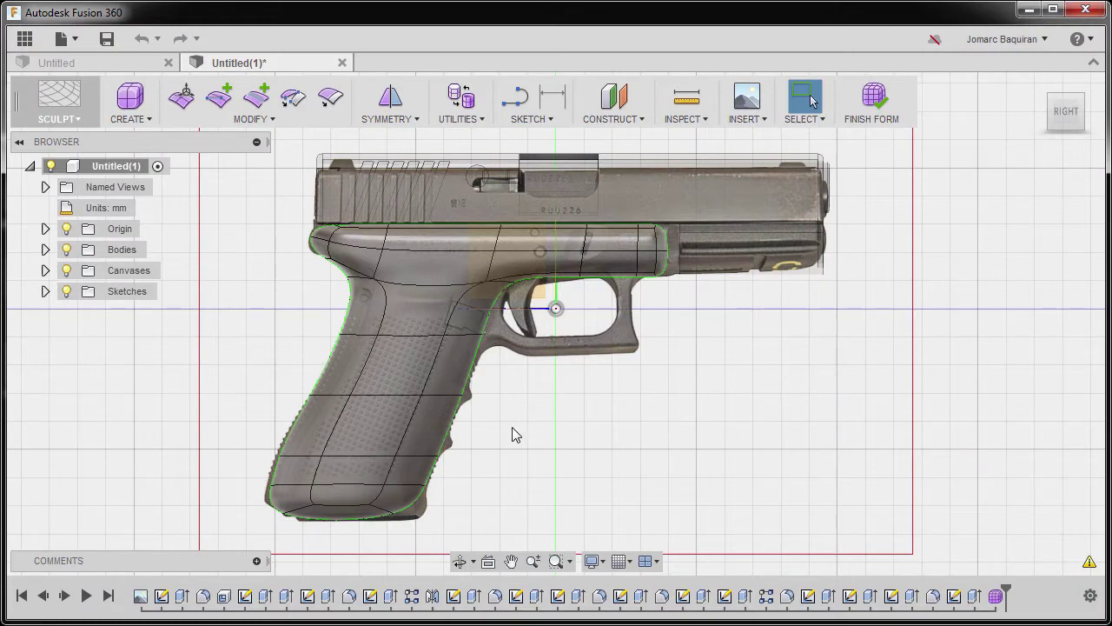
Switch the T-spline body to box display, focusing on the rear tang above the grip.
scroll(326, 247, "up", 5)
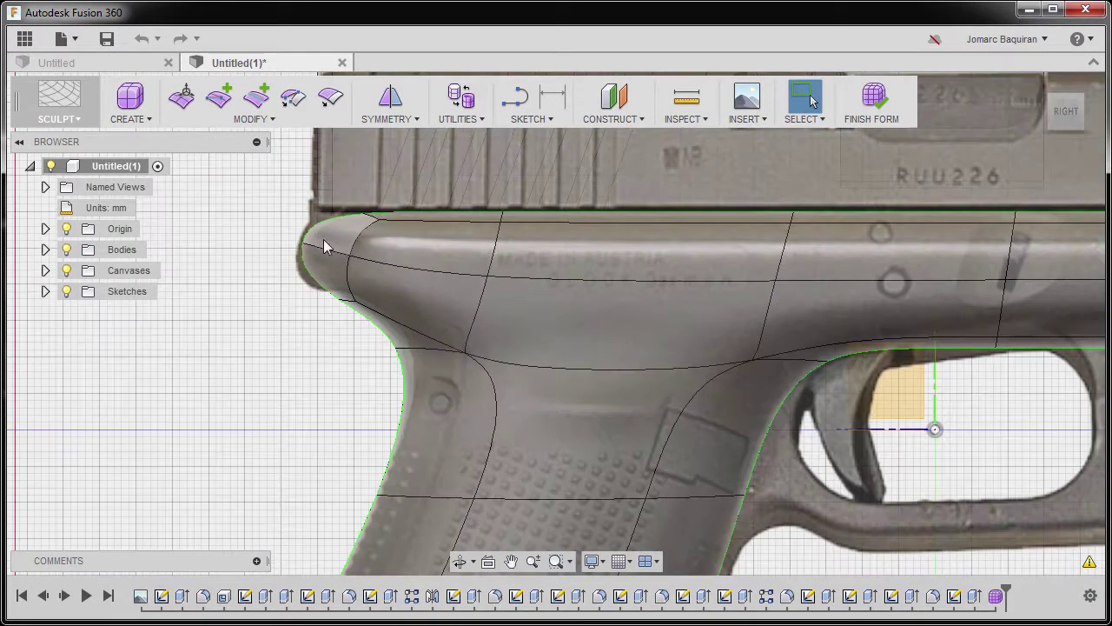
scroll(347, 296, "up", 3)
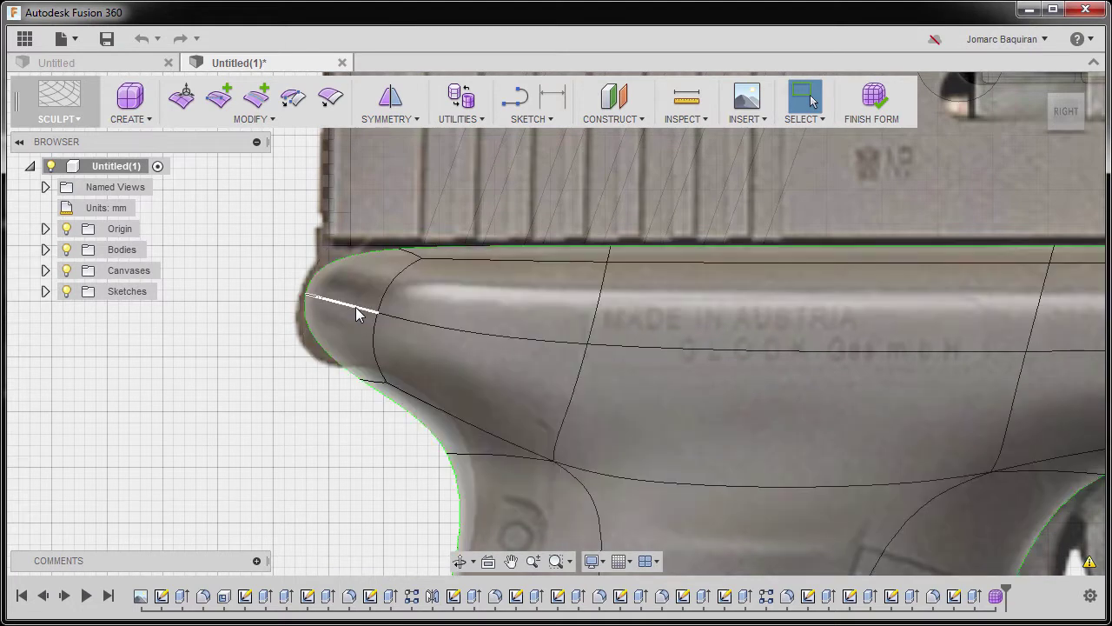
key("alt+1")
scroll(333, 305, "up", 3)
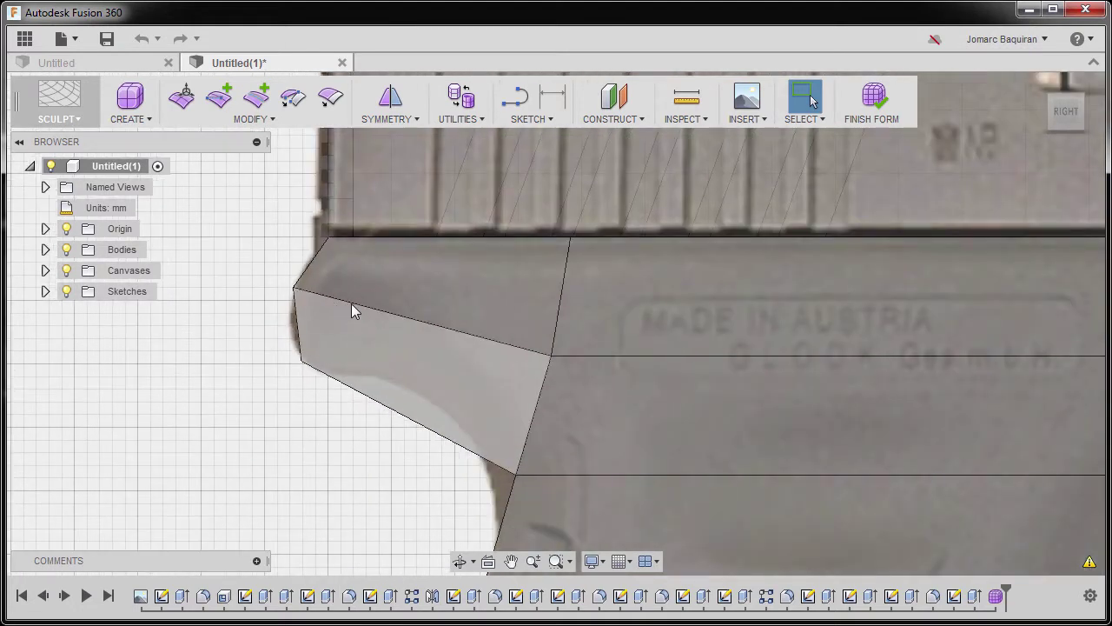
Insert an edge loop on the rear side of the tang's front edge loop at insert location -0.5.
double_click(563, 284)
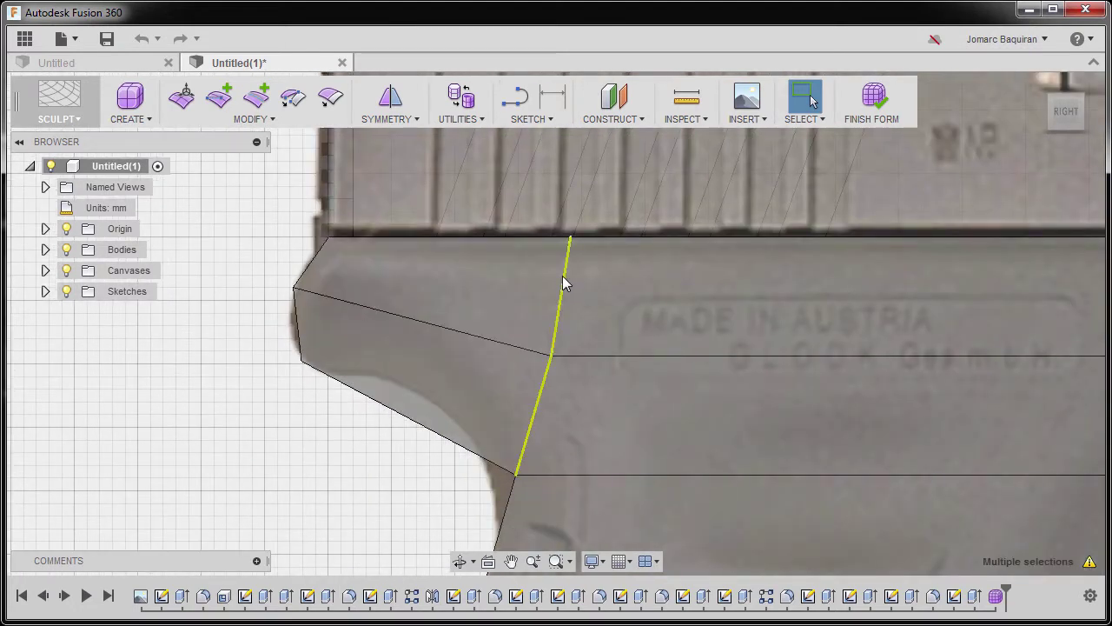
middle_click_drag(491, 296, 514, 322, "shift")
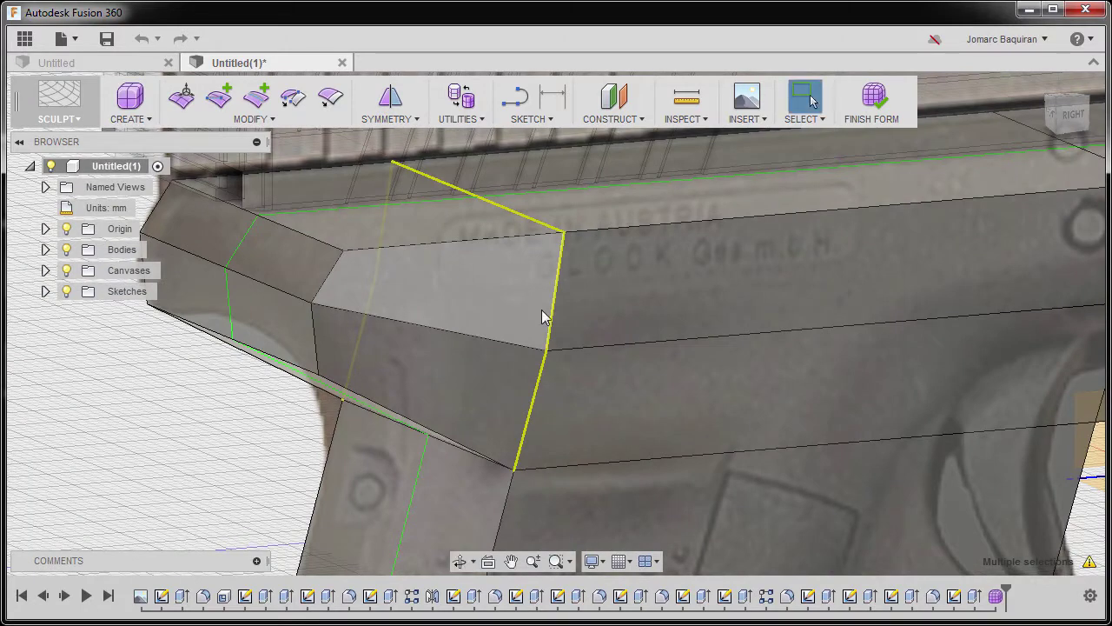
left_click(1076, 123)
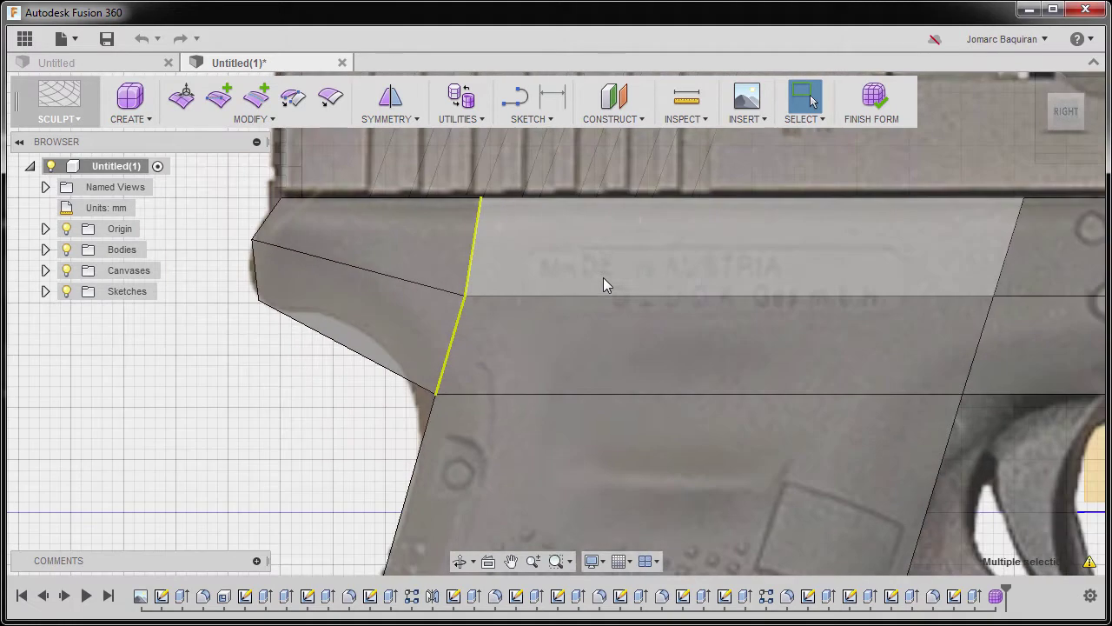
right_click(603, 278)
left_click(611, 386)
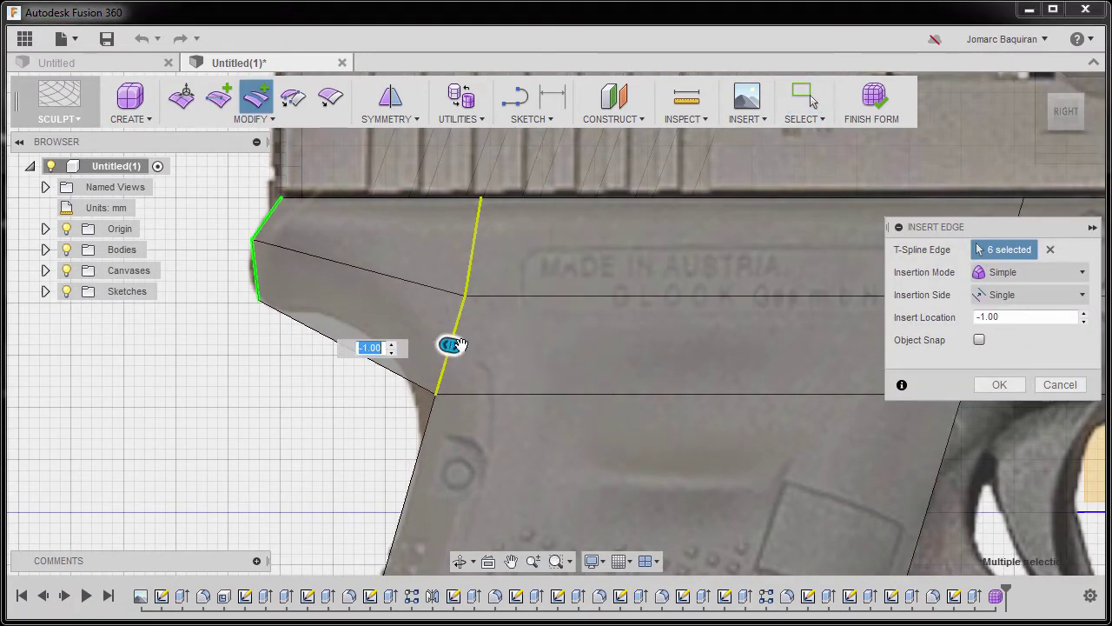
left_click_drag(450, 347, 475, 418)
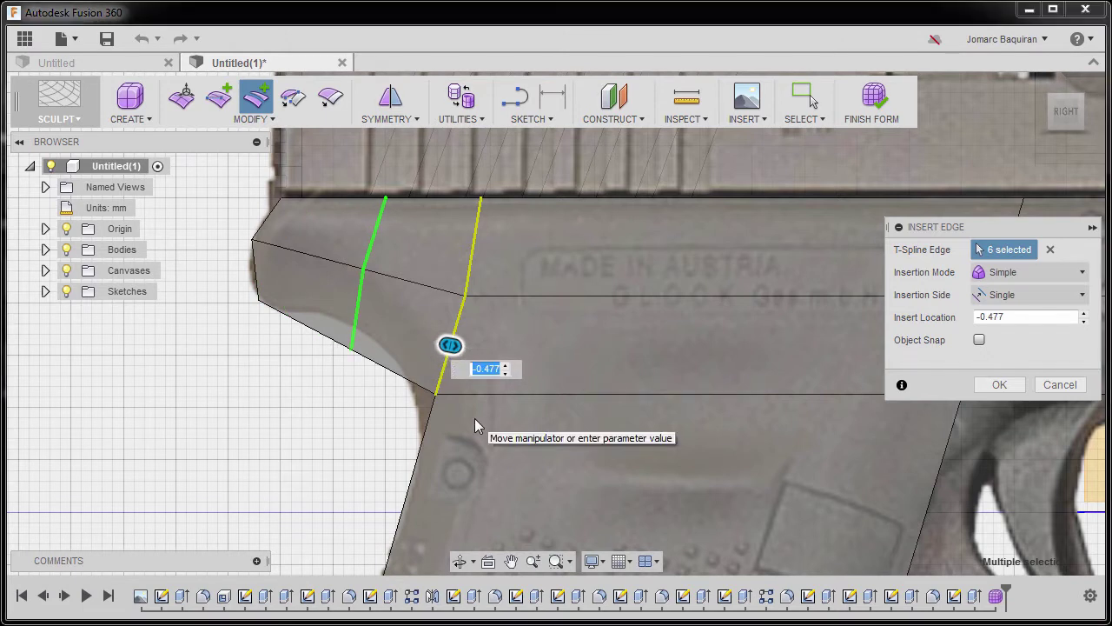
type("-.5")
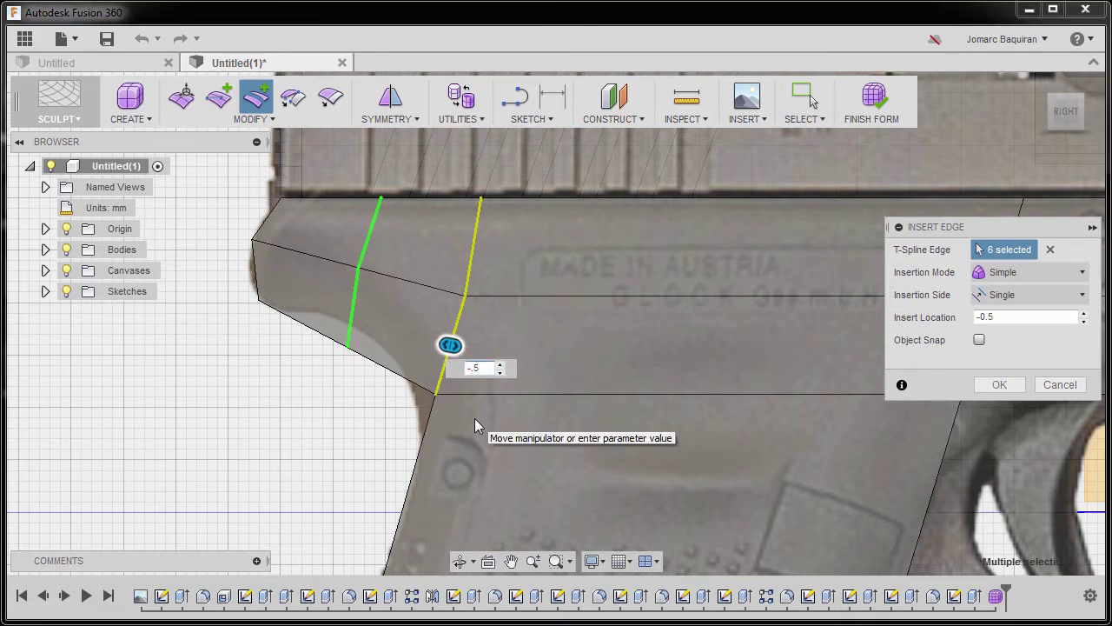
key("Return")
Insert points across the tang's underside, from the inserted edge's open end to the midpoint of the centre edge, to complete the loop.
middle_click_drag(367, 372, 524, 304, "shift")
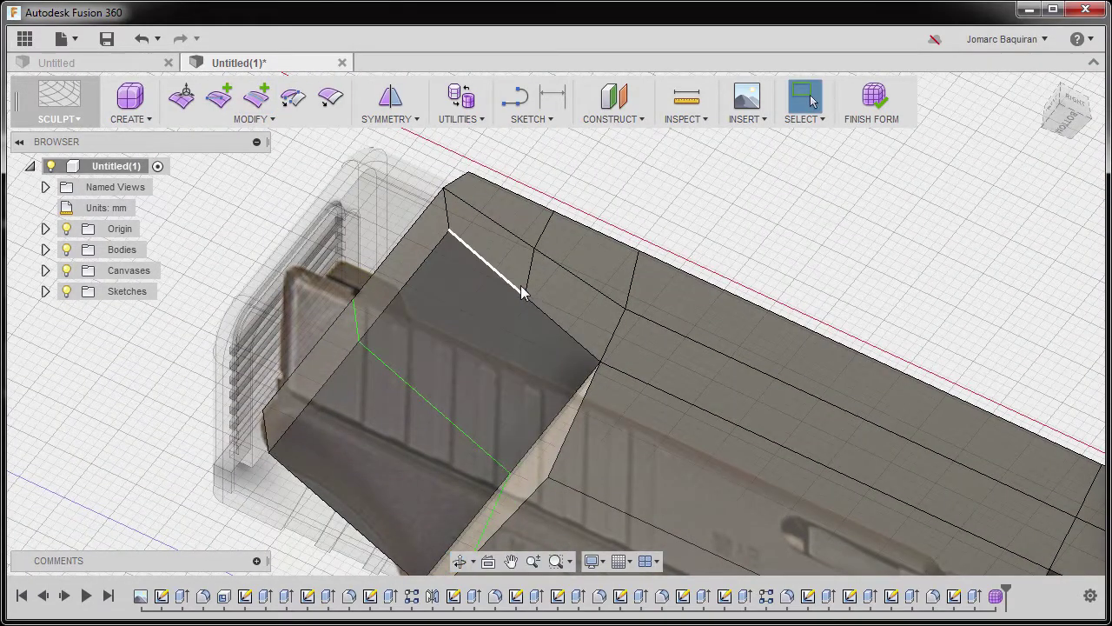
left_click(182, 96)
left_click(221, 97)
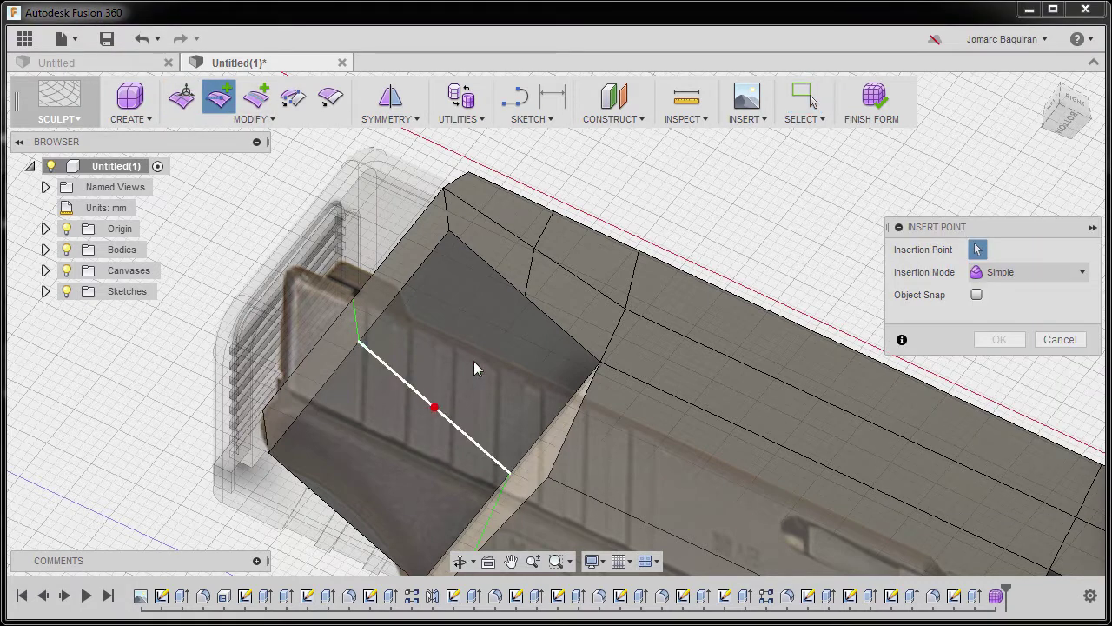
left_click(525, 296)
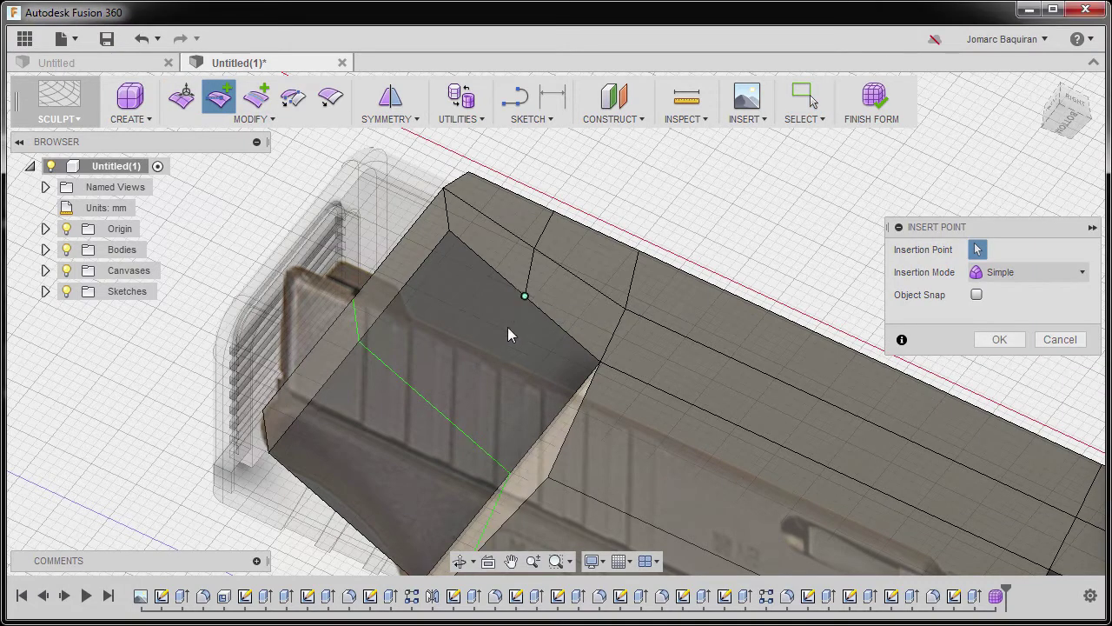
left_click(435, 408)
left_click(1000, 340)
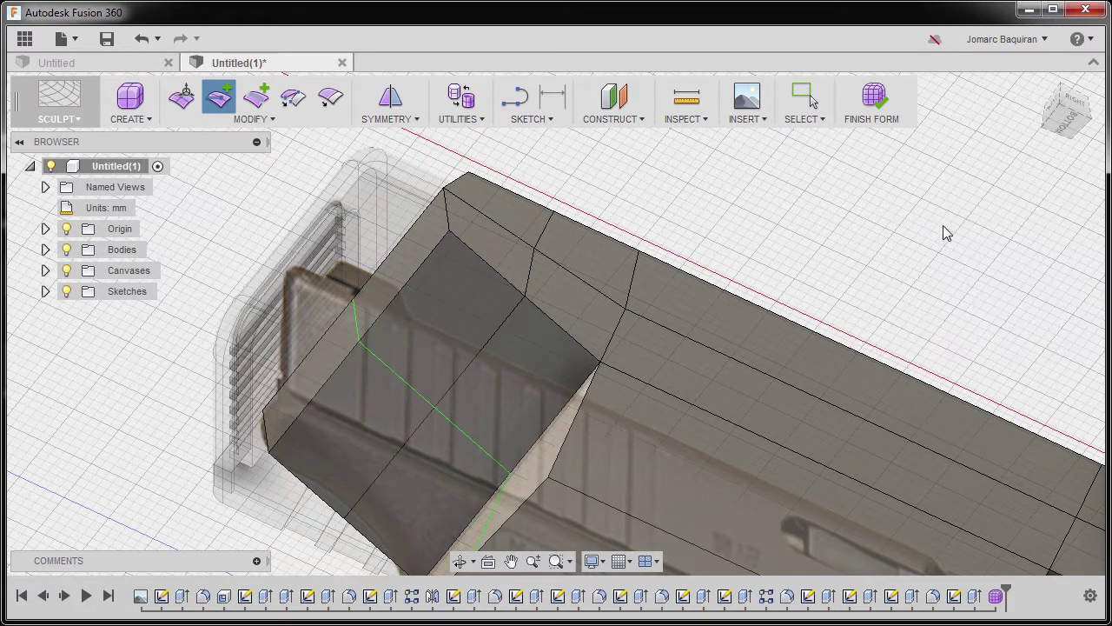
In Edit Form with the vertex filter, move the new loop's three underside vertices about 2.3 mm up and 0.6 mm forward to match the photo outline.
left_click(1076, 104)
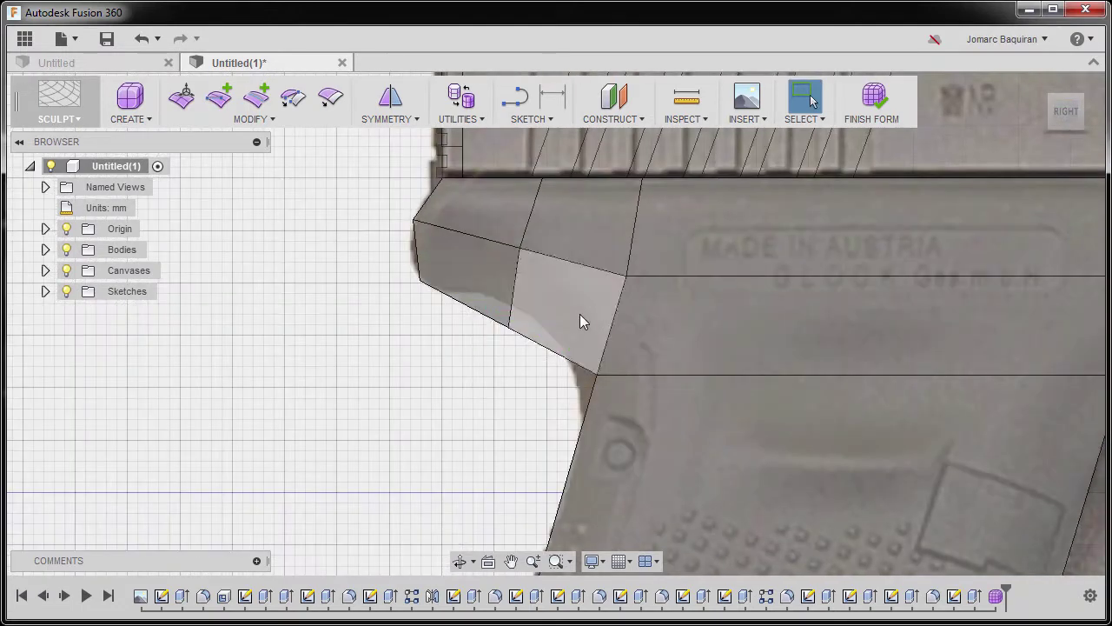
scroll(415, 368, "up", 3)
right_click(362, 420)
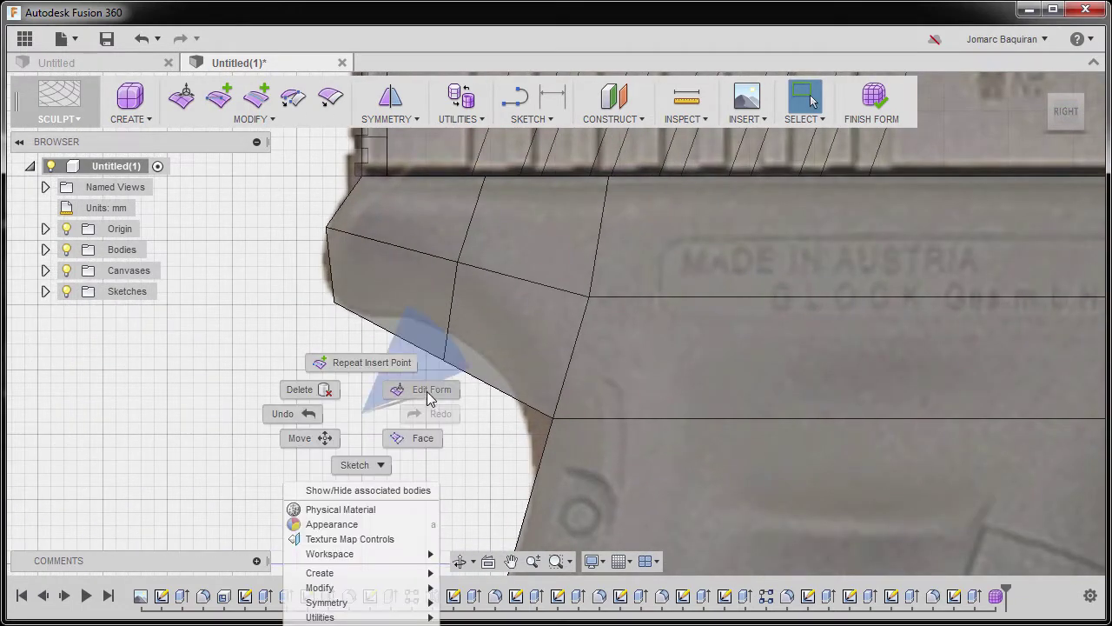
left_click(424, 391)
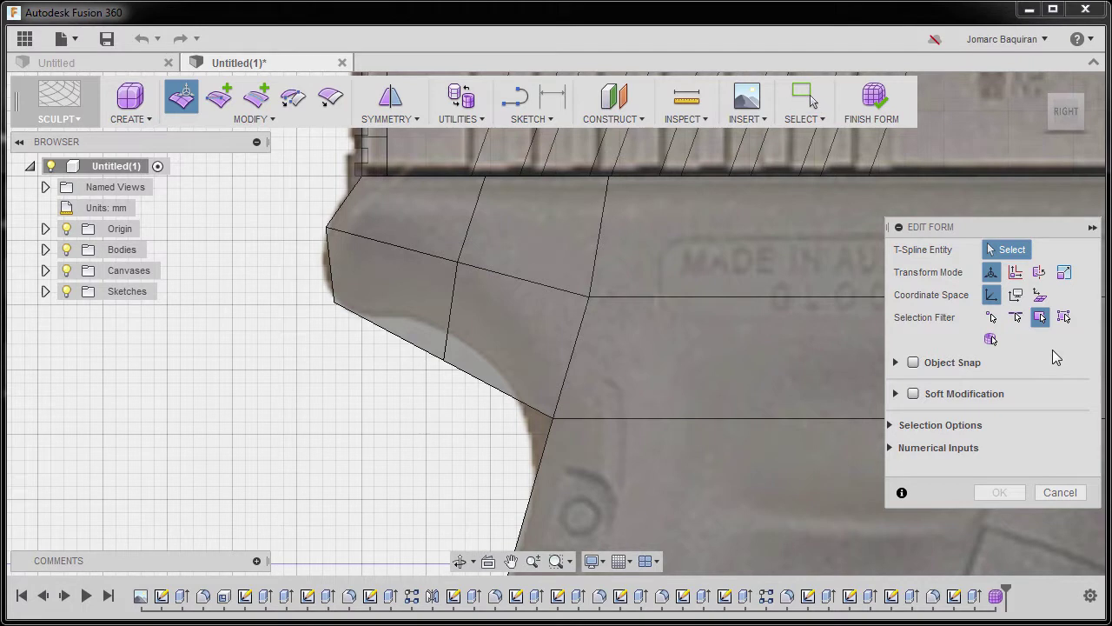
left_click(991, 317)
scroll(420, 351, "up", 2)
left_click_drag(417, 335, 483, 421)
left_click_drag(424, 347, 435, 311)
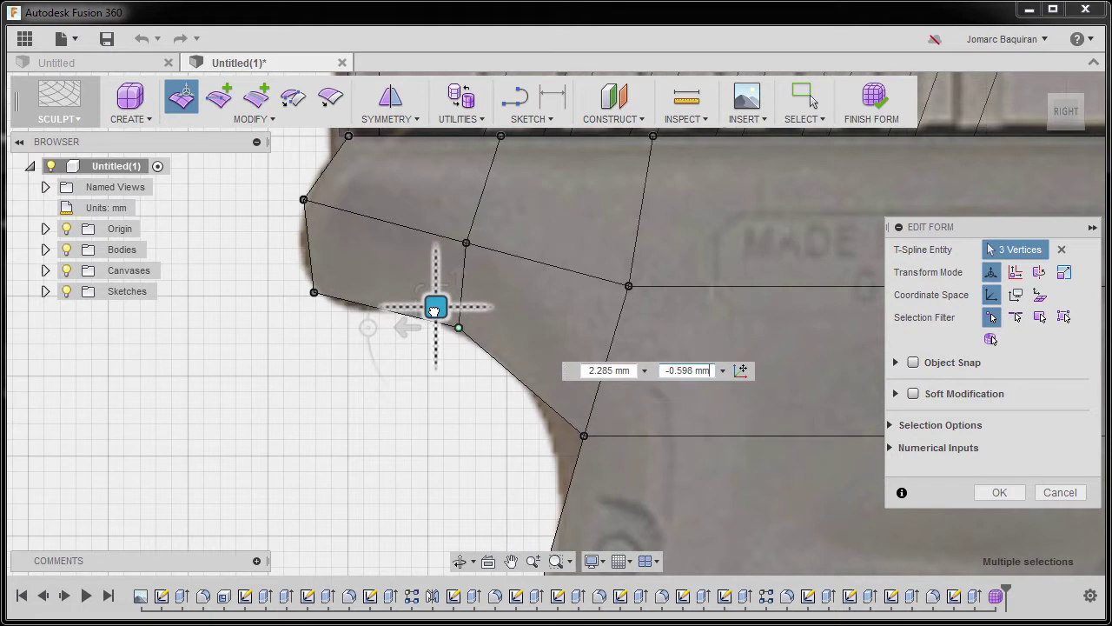
left_click(419, 408)
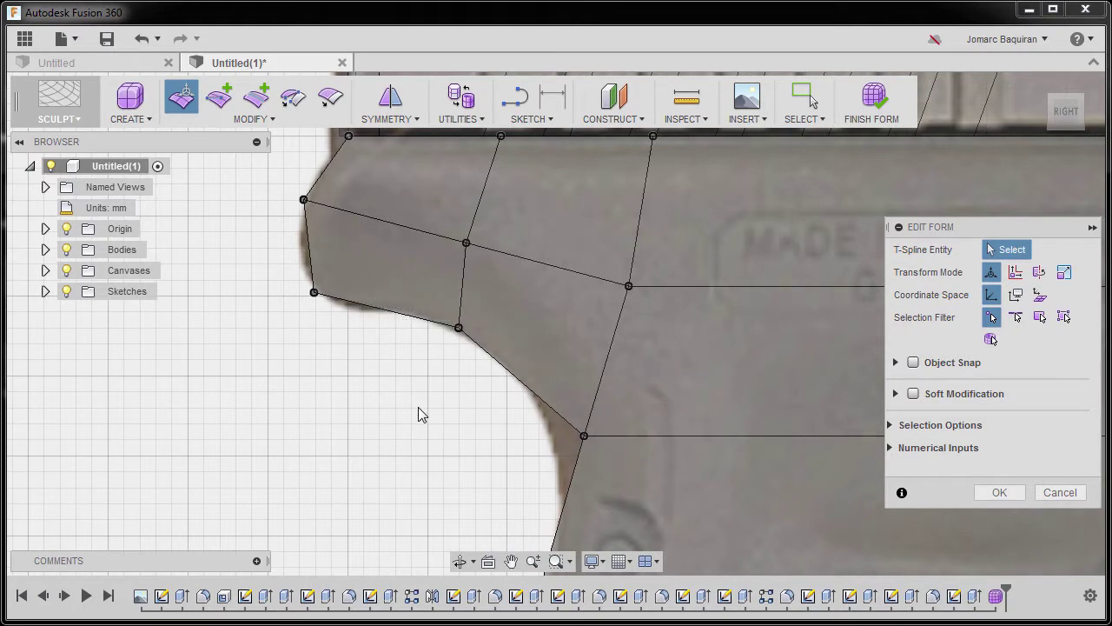
Check that Select Through is enabled in the selection filters, and accept the form edit.
left_click(802, 124)
mouse_move(820, 231)
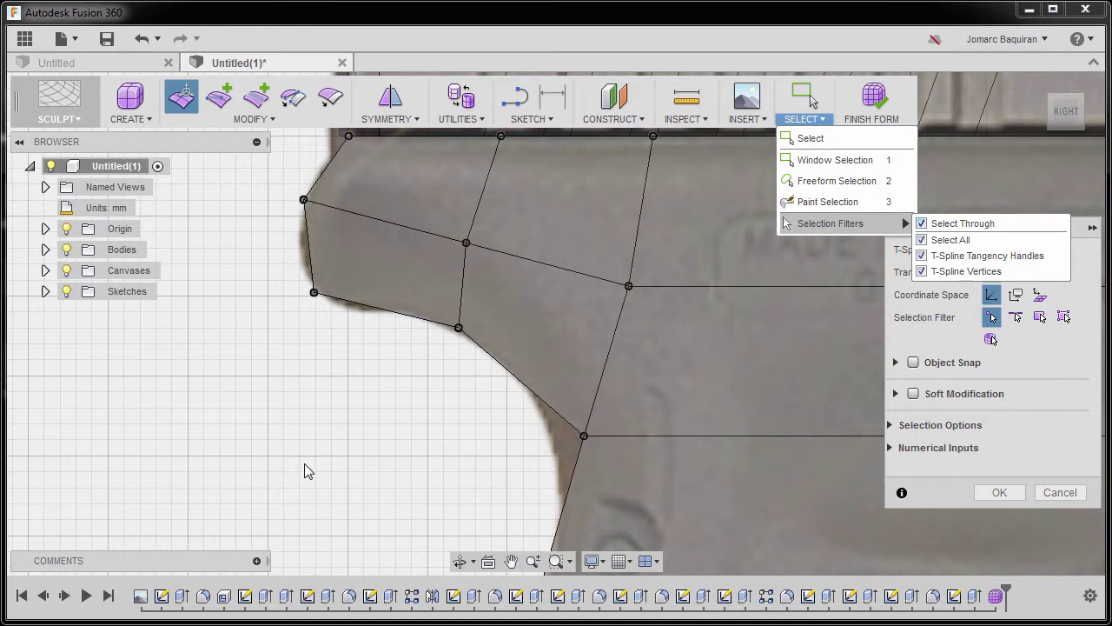
left_click(388, 444)
scroll(387, 443, "down", 1)
left_click(998, 493)
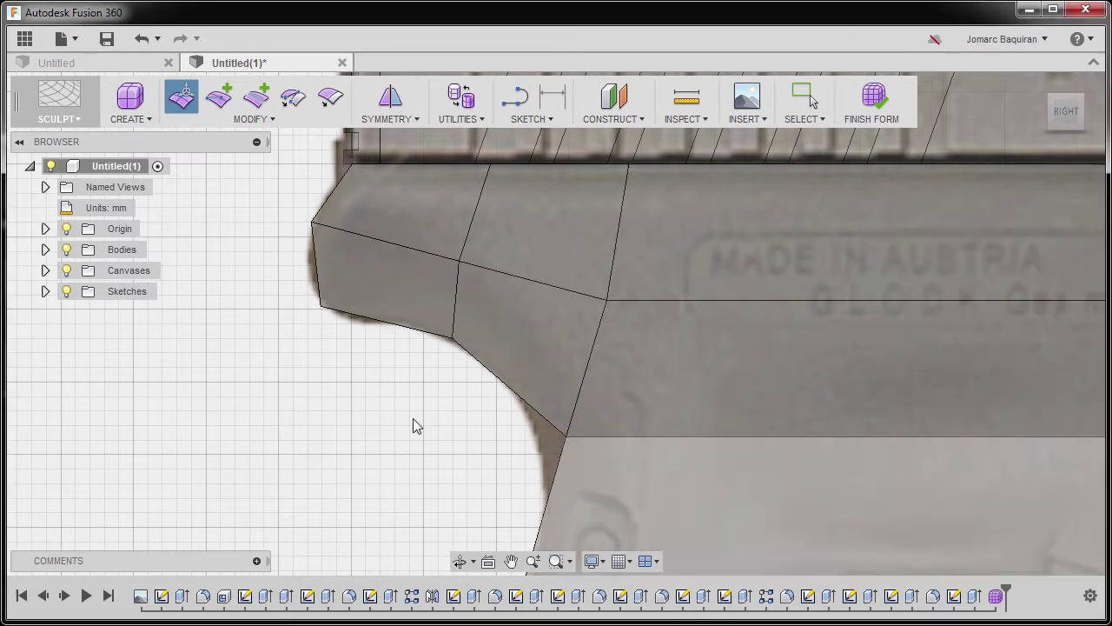
Compare the tang with the photo outline in control frame, box and smooth display.
key("alt+2")
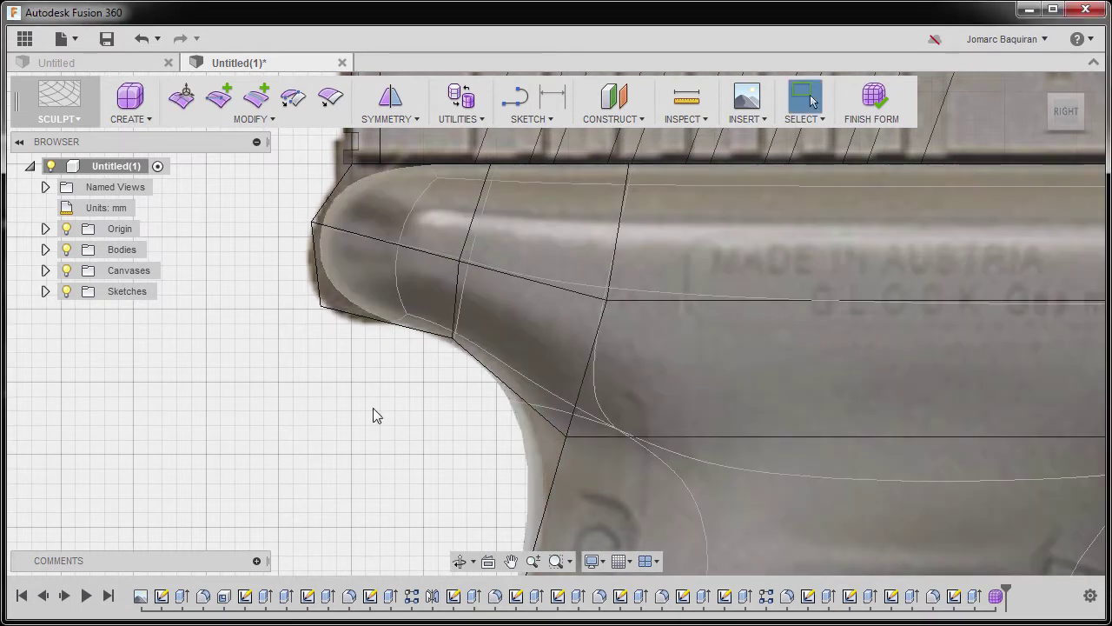
key("alt+1")
scroll(359, 407, "down", 1)
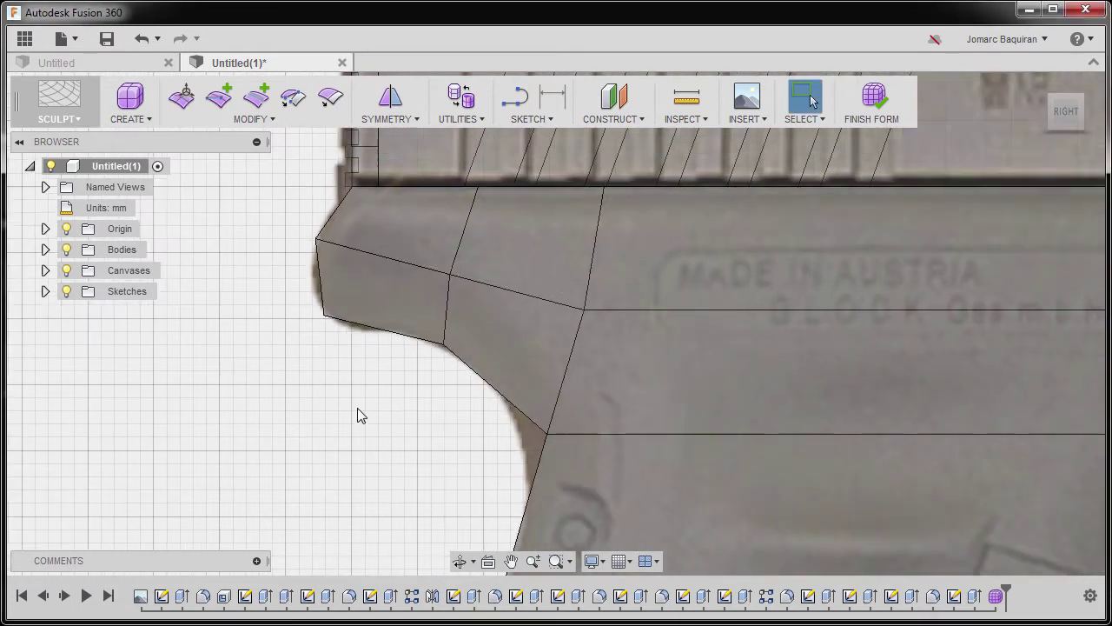
key("alt+3")
scroll(357, 407, "down", 2)
middle_click_drag(354, 406, 334, 409)
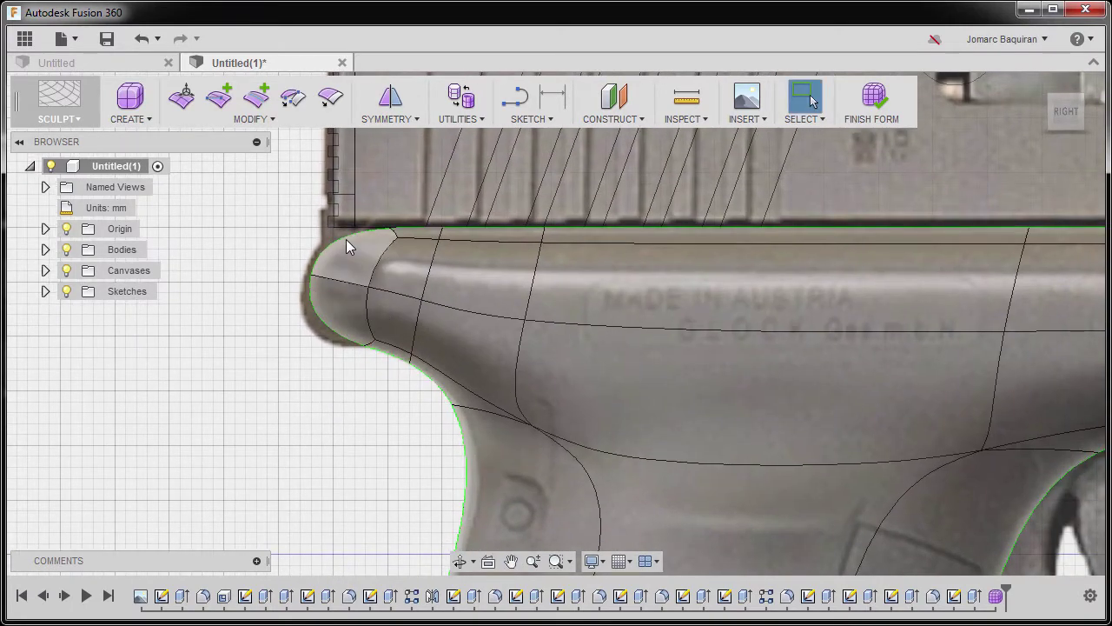
In box display, insert another edge loop behind the tang's middle loop at insert location -0.654.
key("alt+1")
scroll(367, 298, "up", 2)
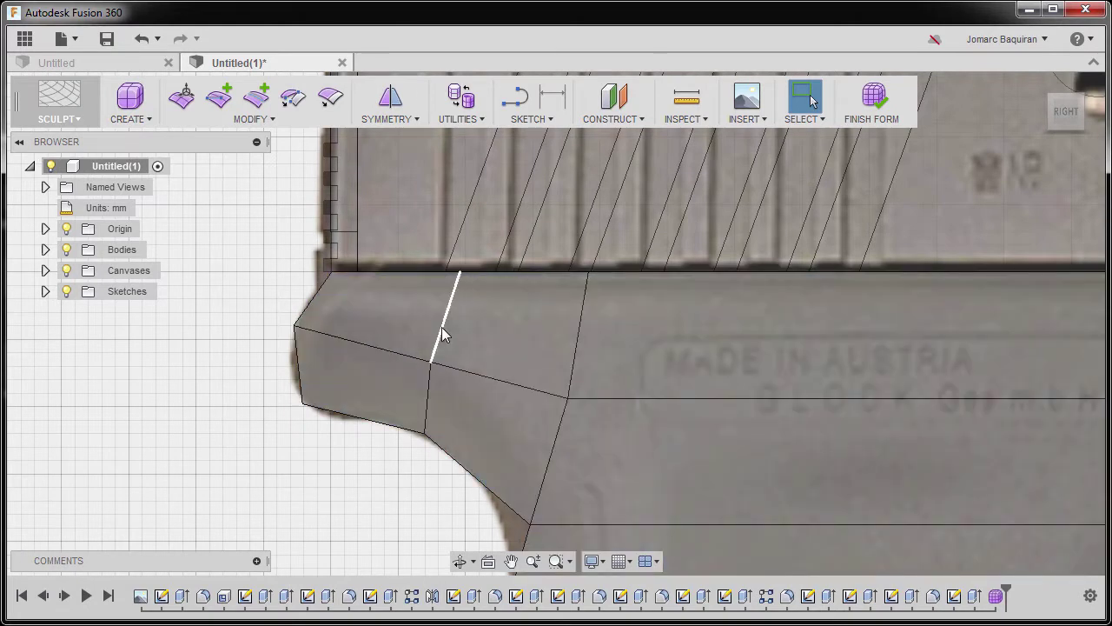
double_click(441, 336)
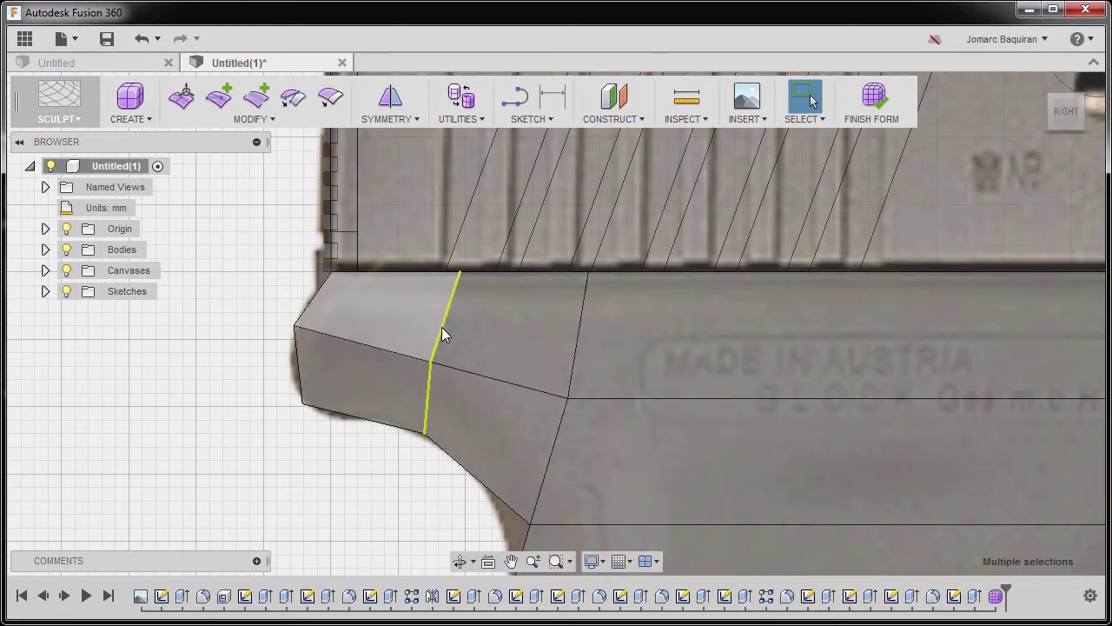
right_click(441, 336)
left_click(412, 434)
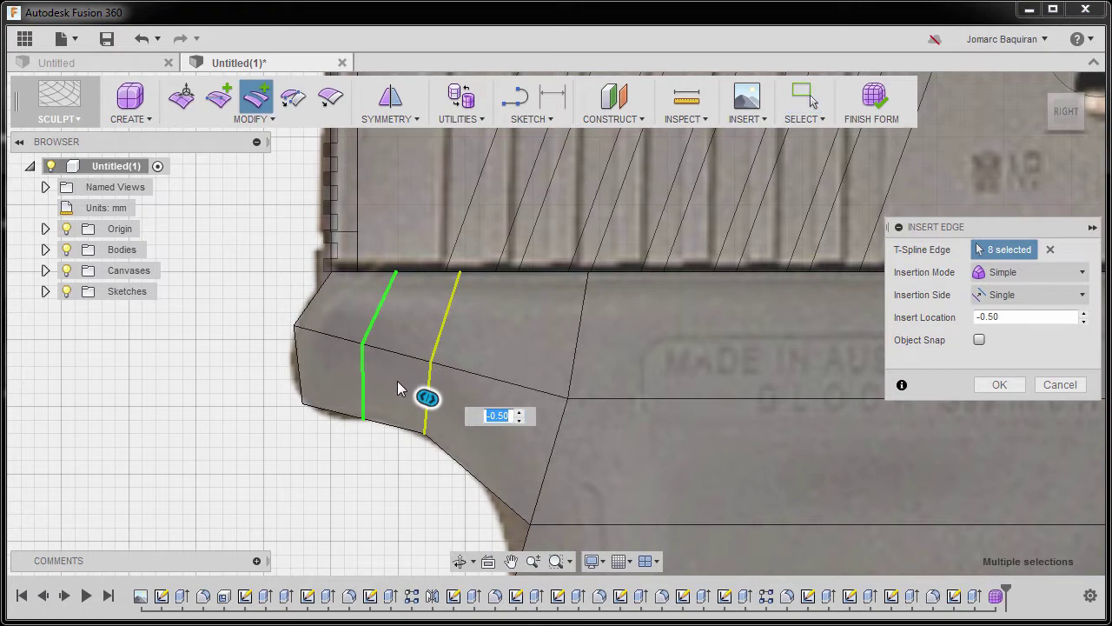
scroll(399, 383, "up", 2)
left_click_drag(434, 399, 420, 398)
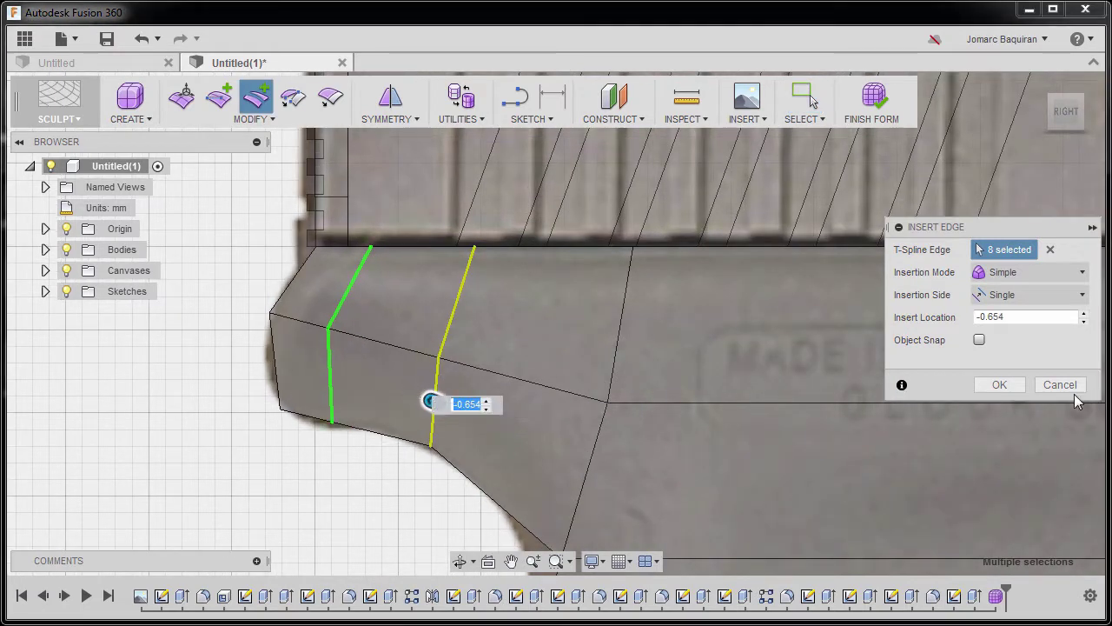
left_click(1001, 384)
Inspect the tang's rounded end against the photo in smooth display.
scroll(487, 317, "down", 2)
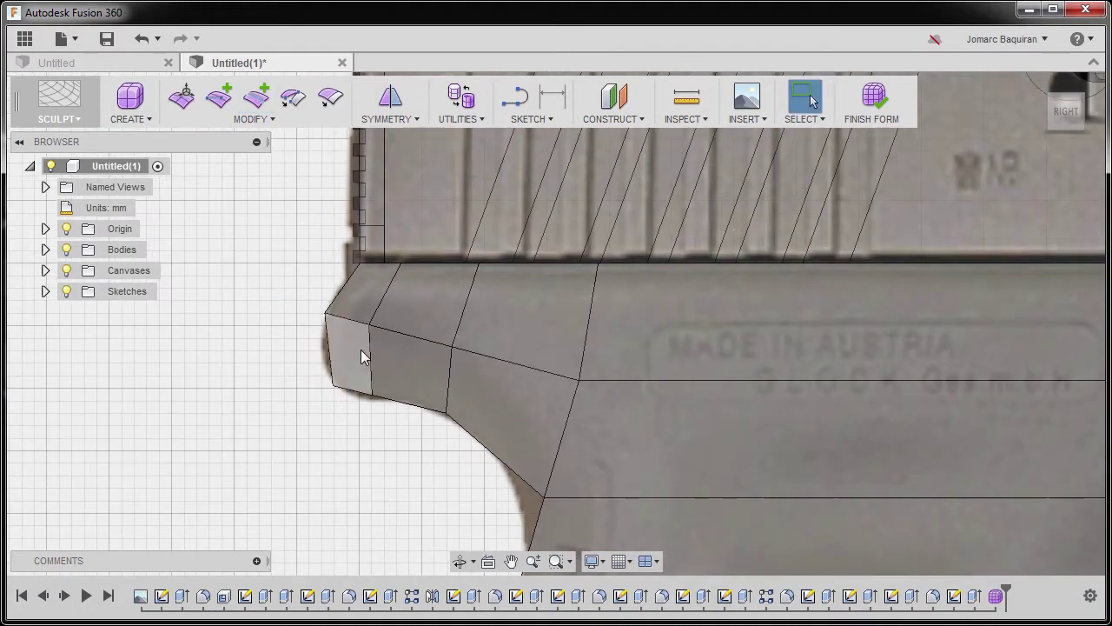
key("alt+3")
scroll(361, 349, "up", 2)
middle_click_drag(277, 396, 288, 404)
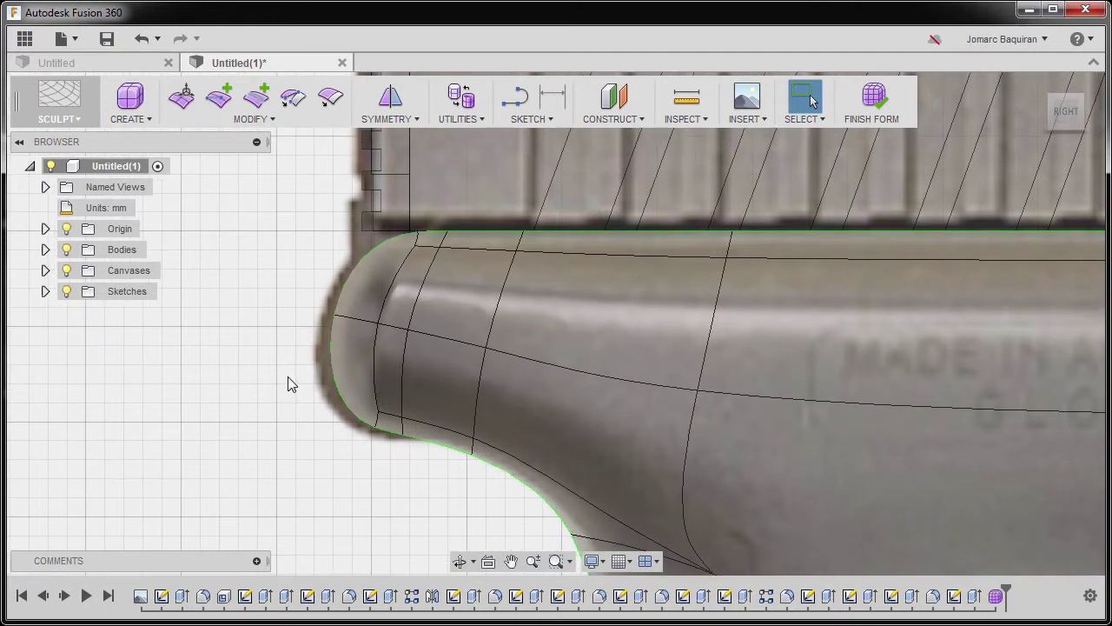
In Edit Form with the All filter, select the tang's rear-end faces and edges and move them slightly rearward toward the photo outline.
key("alt+1")
left_click_drag(275, 171, 463, 506)
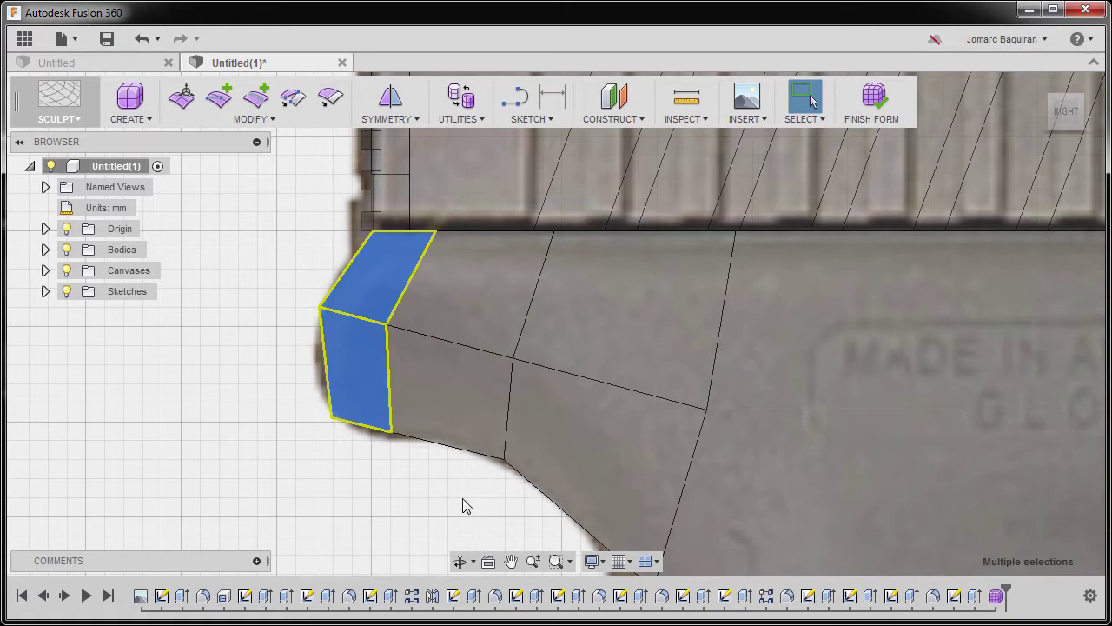
right_click(358, 367)
left_click(426, 331)
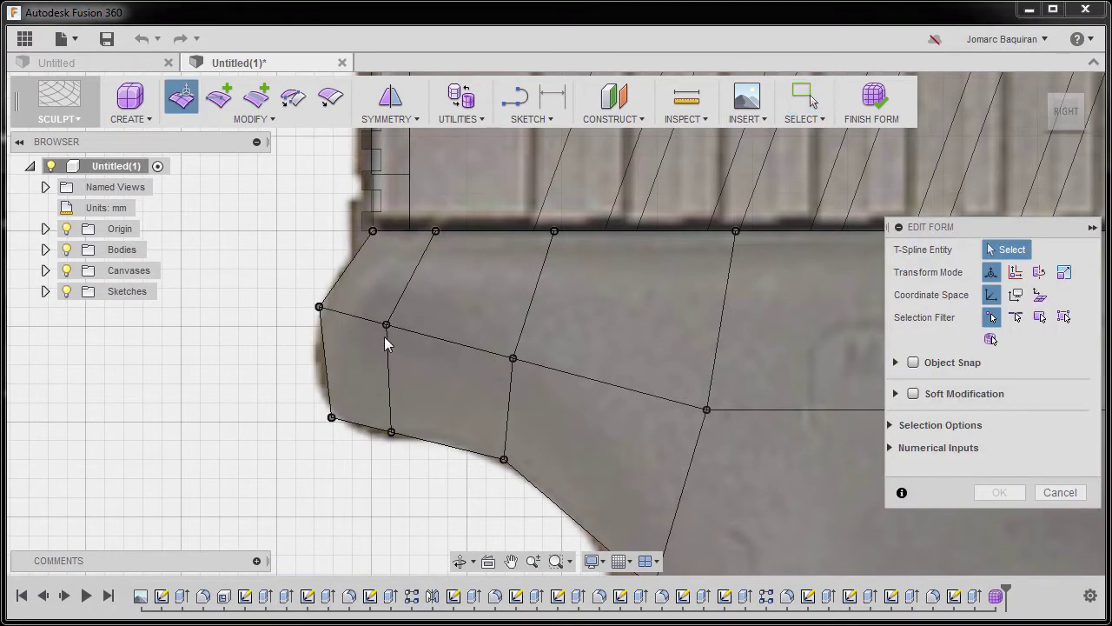
left_click(1062, 318)
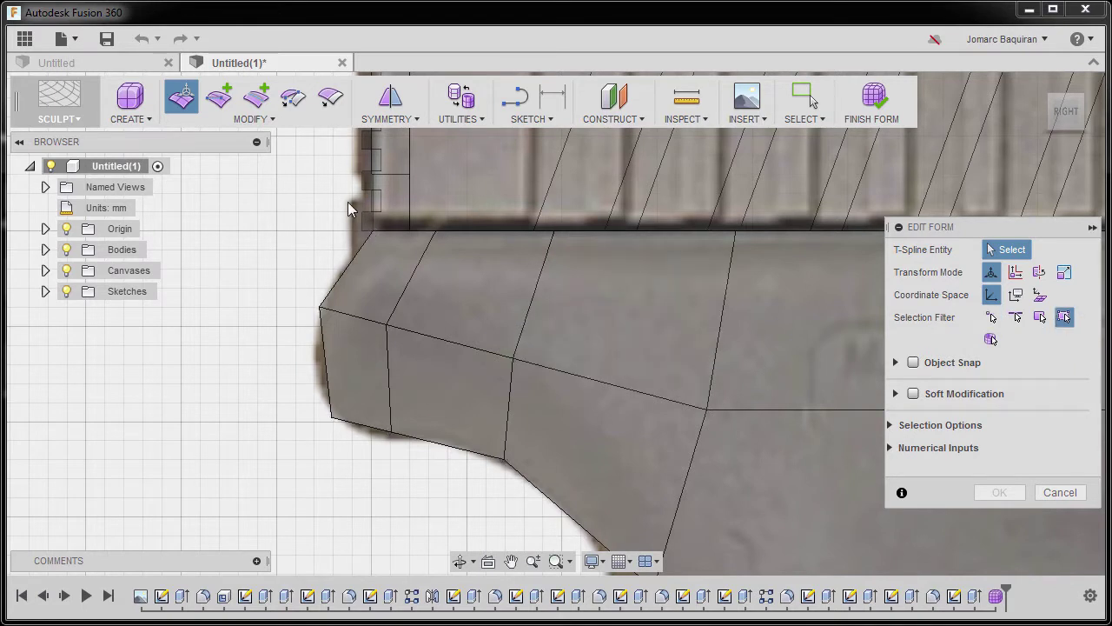
left_click_drag(261, 177, 457, 497)
left_click_drag(318, 323, 286, 341)
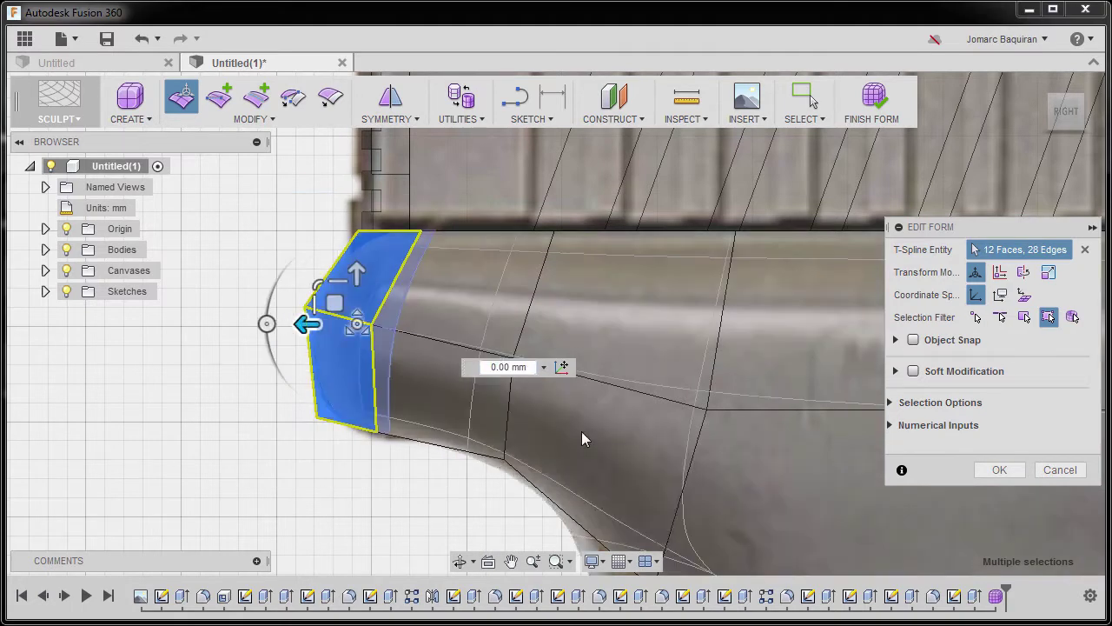
left_click(1000, 469)
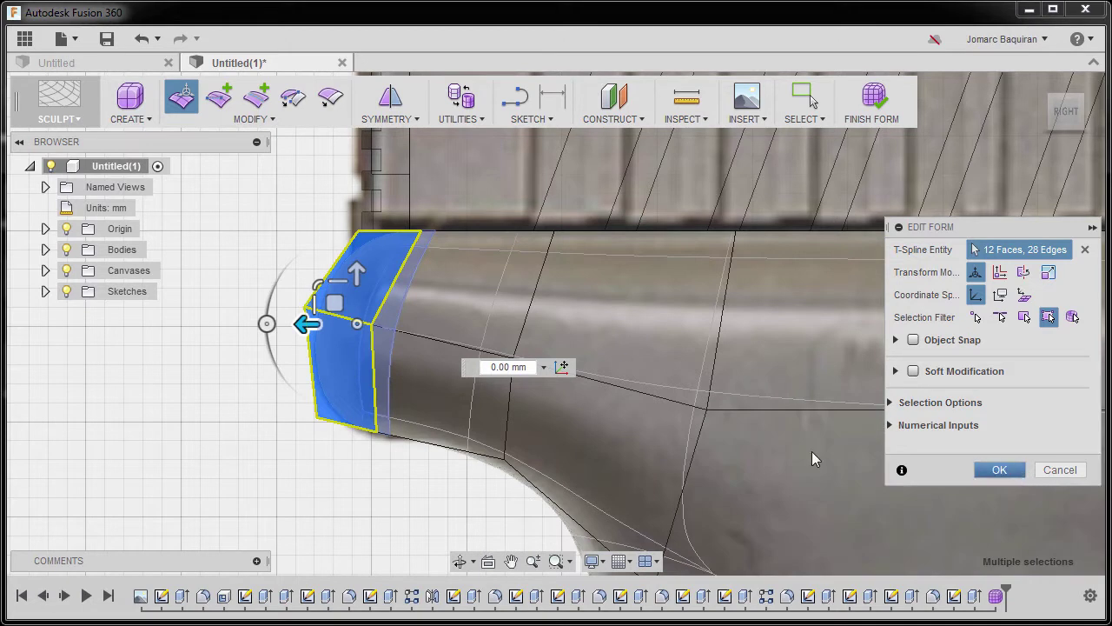
scroll(325, 365, "up", 1)
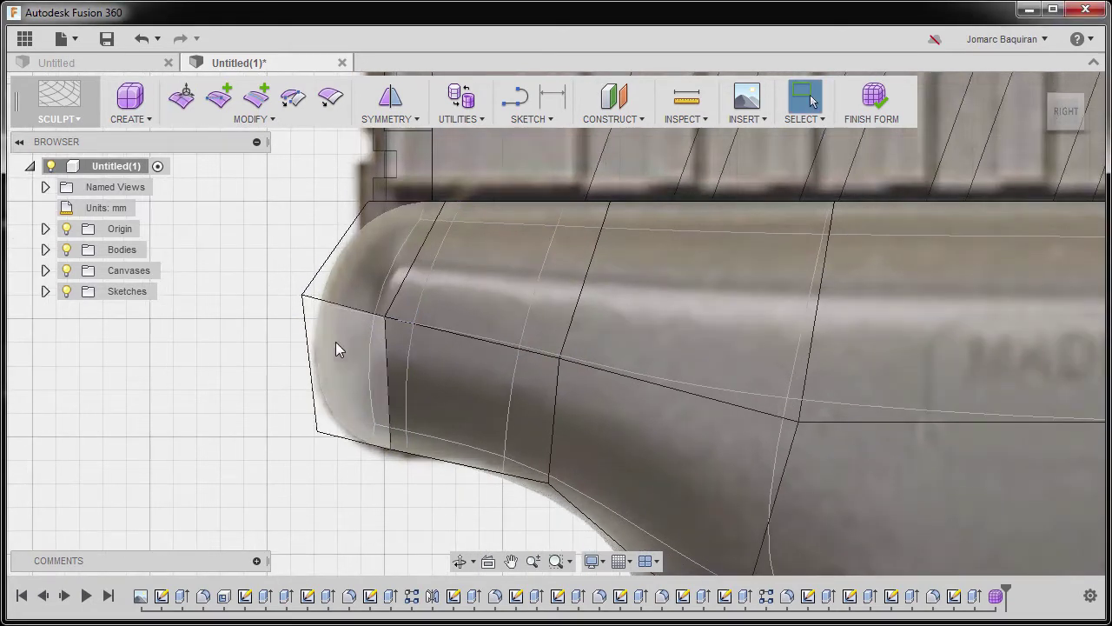
Fine-tune the tang's rear-end faces and edges horizontally in Edit Form until they fit the photo outline.
scroll(345, 322, "up", 1)
left_click_drag(273, 192, 453, 511)
right_click(243, 295)
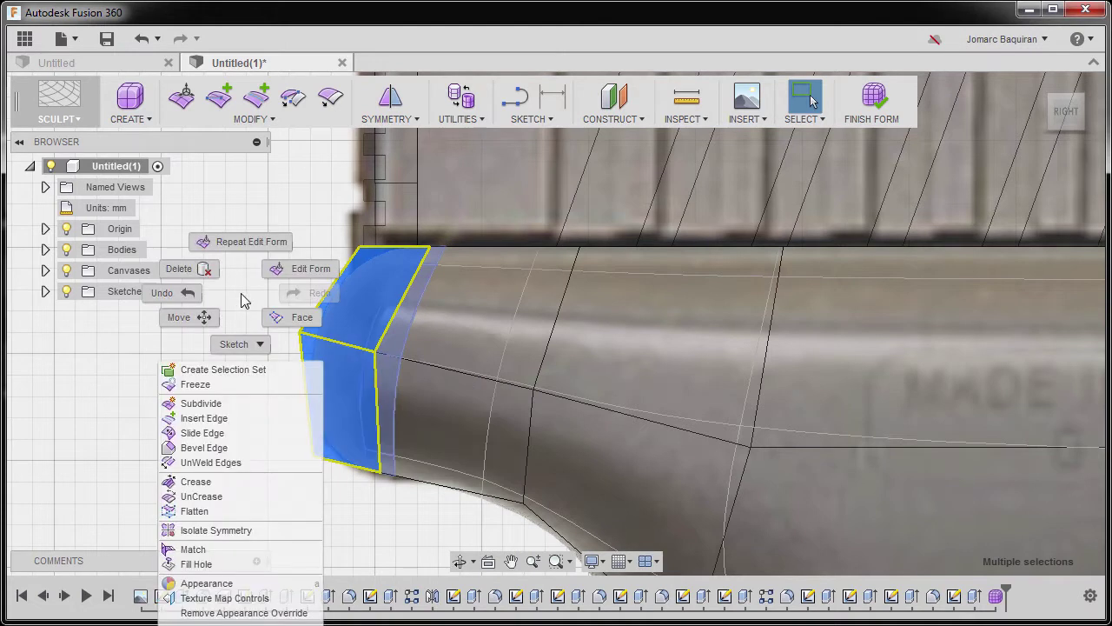
left_click(309, 266)
left_click_drag(297, 351, 303, 351)
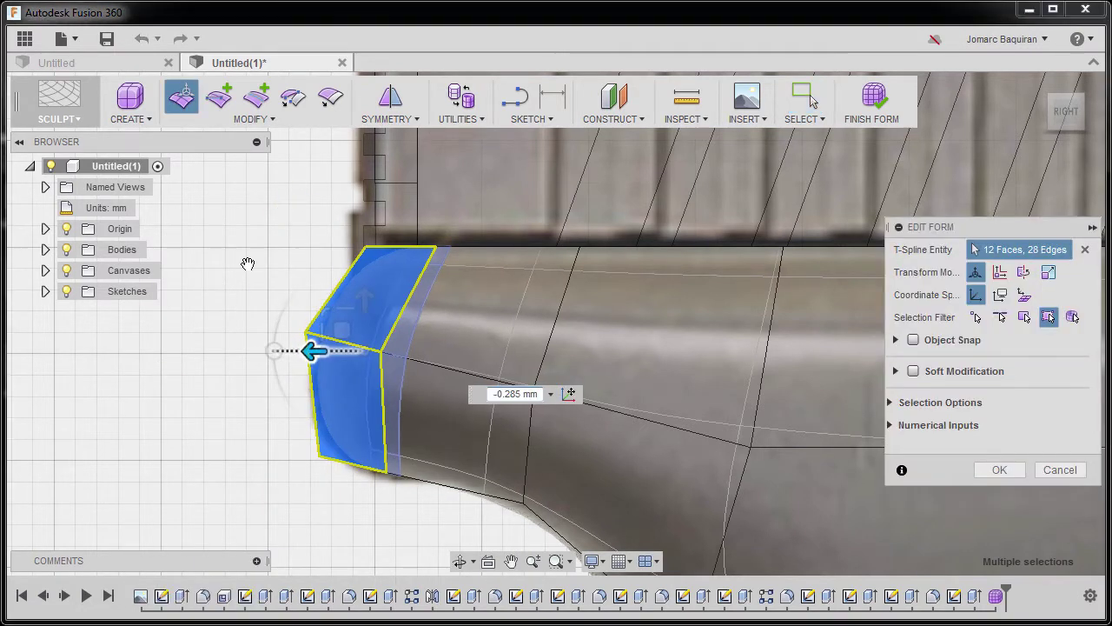
left_click(246, 264)
left_click_drag(261, 201, 458, 497)
left_click_drag(308, 353, 302, 354)
left_click(261, 280)
left_click(987, 491)
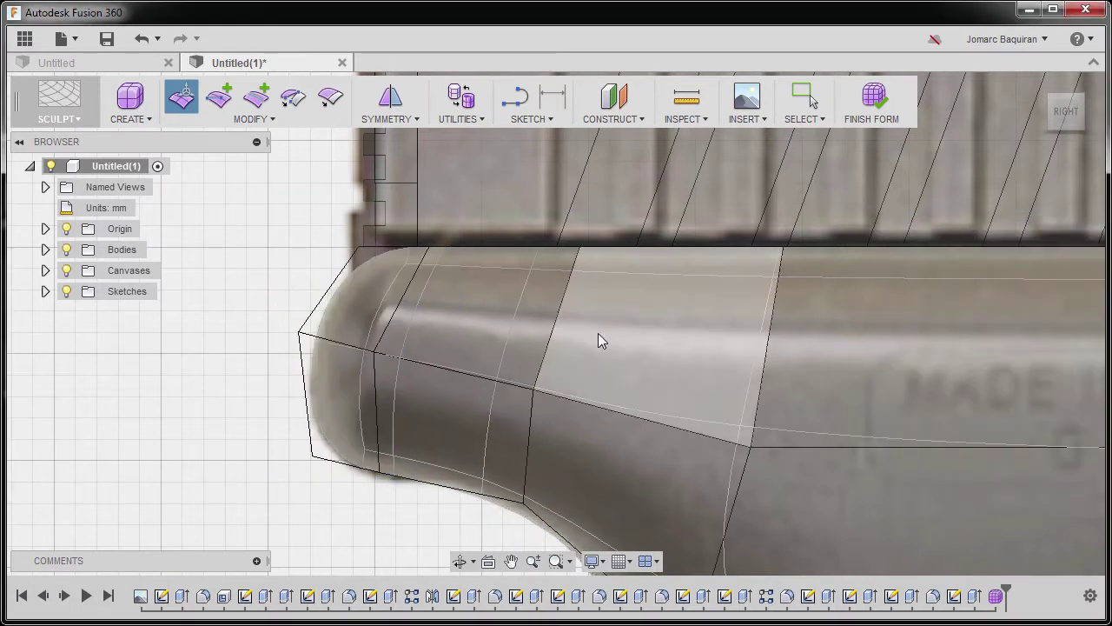
Compare the adjusted tang end with the photo in smooth display and return to box display.
scroll(497, 328, "up", 2)
middle_click_drag(498, 329, 505, 330)
scroll(313, 216, "down", 2)
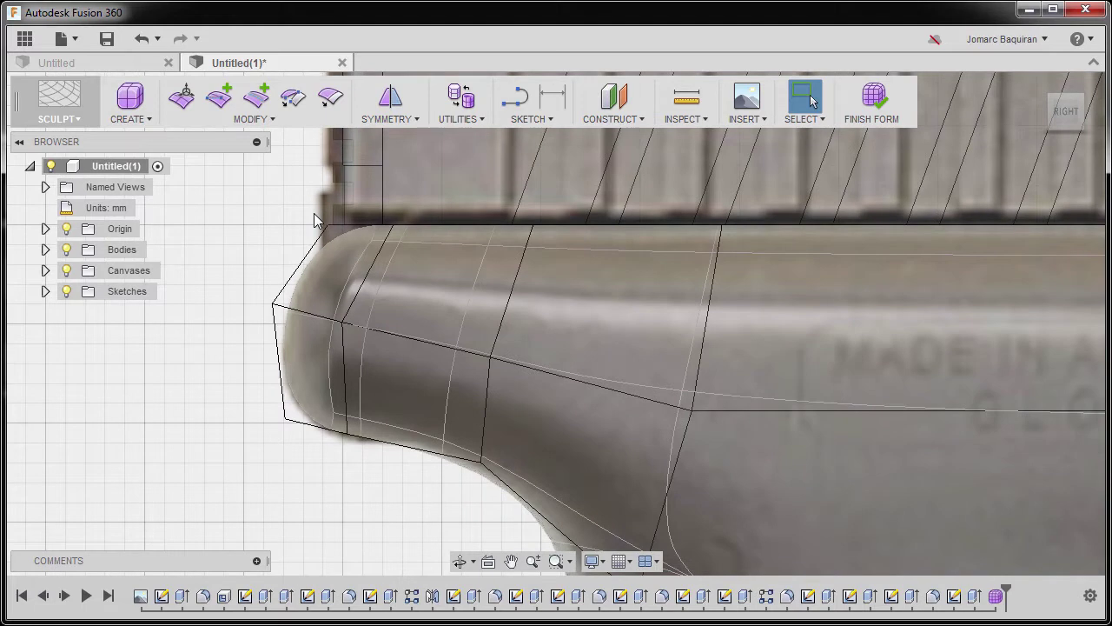
key("ctrl+1")
key("ctrl+3")
key("ctrl+1")
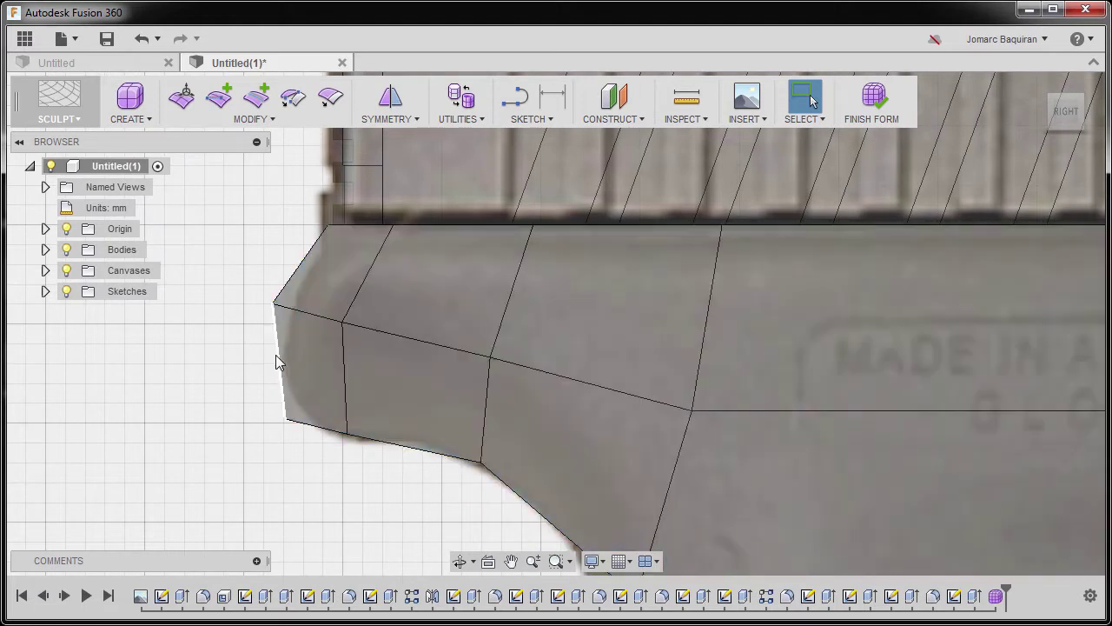
Slide the tang's rearmost inserted edge loop toward the rear end at slide location -0.245.
middle_click_drag(276, 360, 422, 356, "shift")
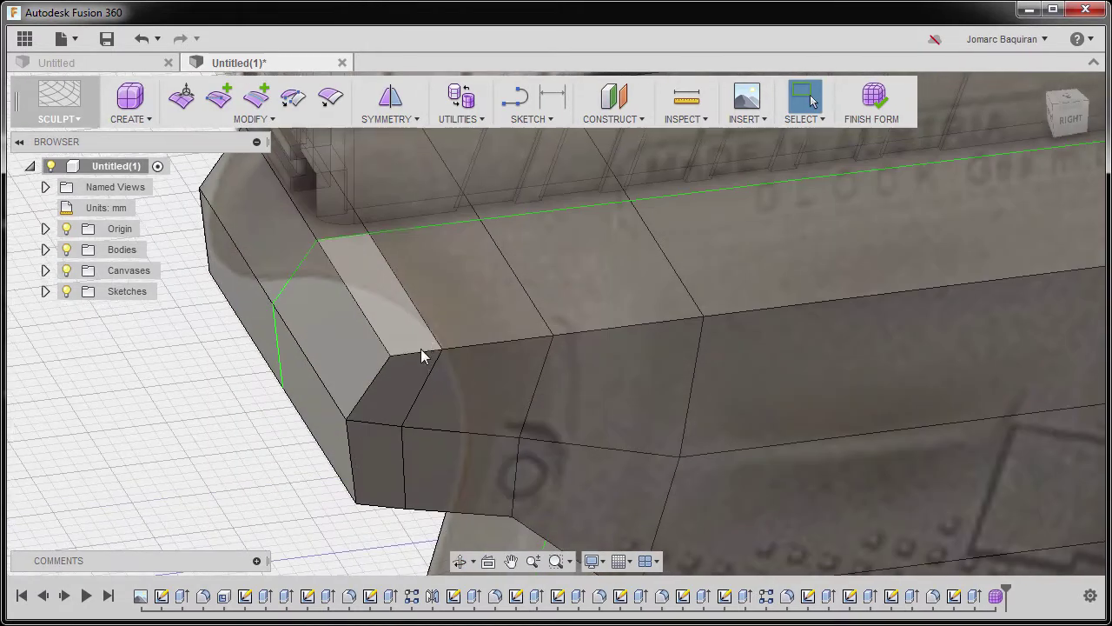
double_click(426, 324)
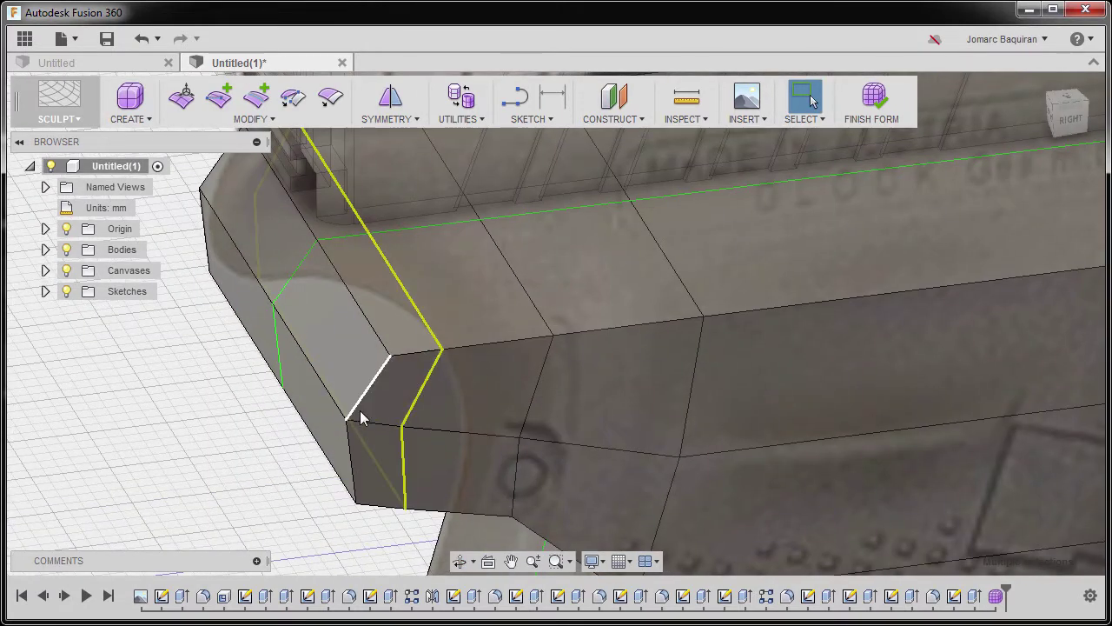
left_click(1070, 123)
right_click(593, 250)
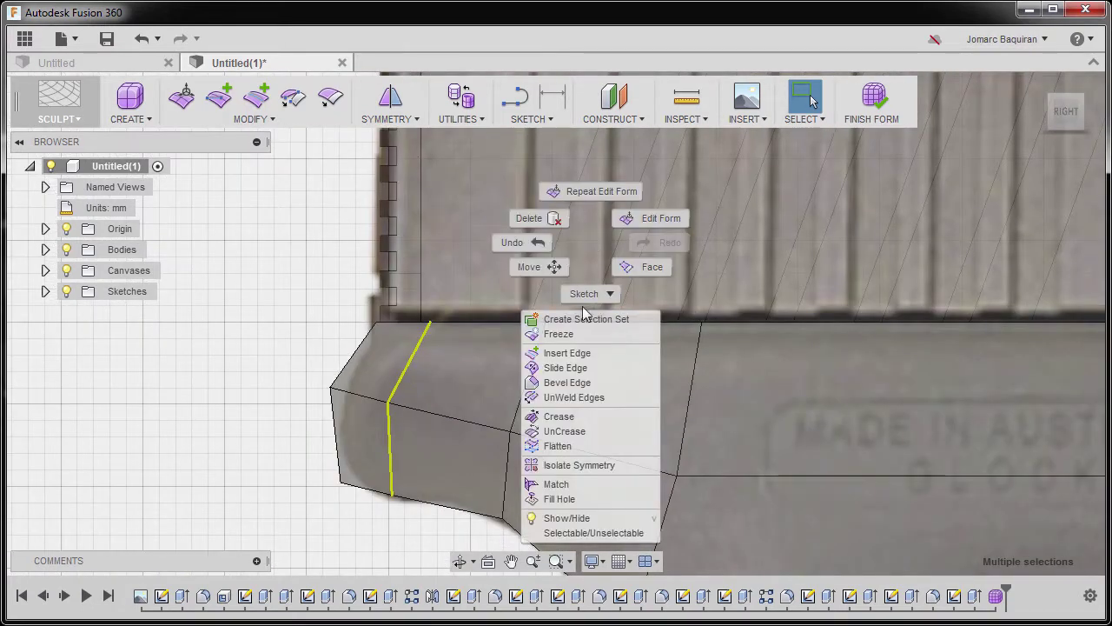
left_click(580, 369)
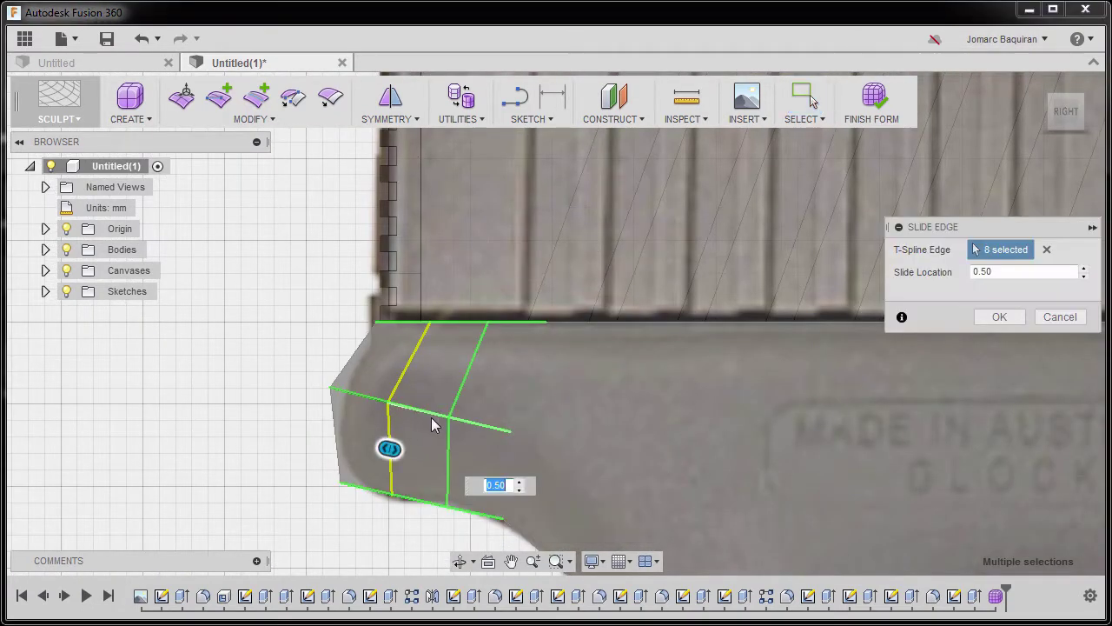
left_click_drag(391, 448, 452, 457)
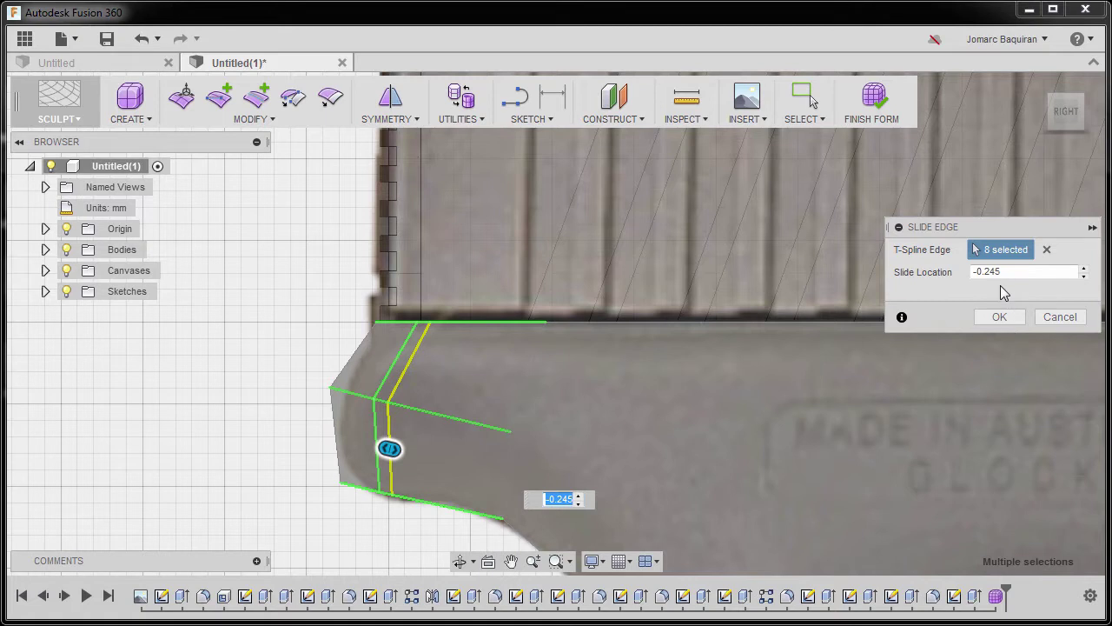
left_click(999, 316)
In Edit Form with the Vertex filter, move the vertices at the tang's lower bend forward onto the photo outline.
scroll(438, 201, "up", 3)
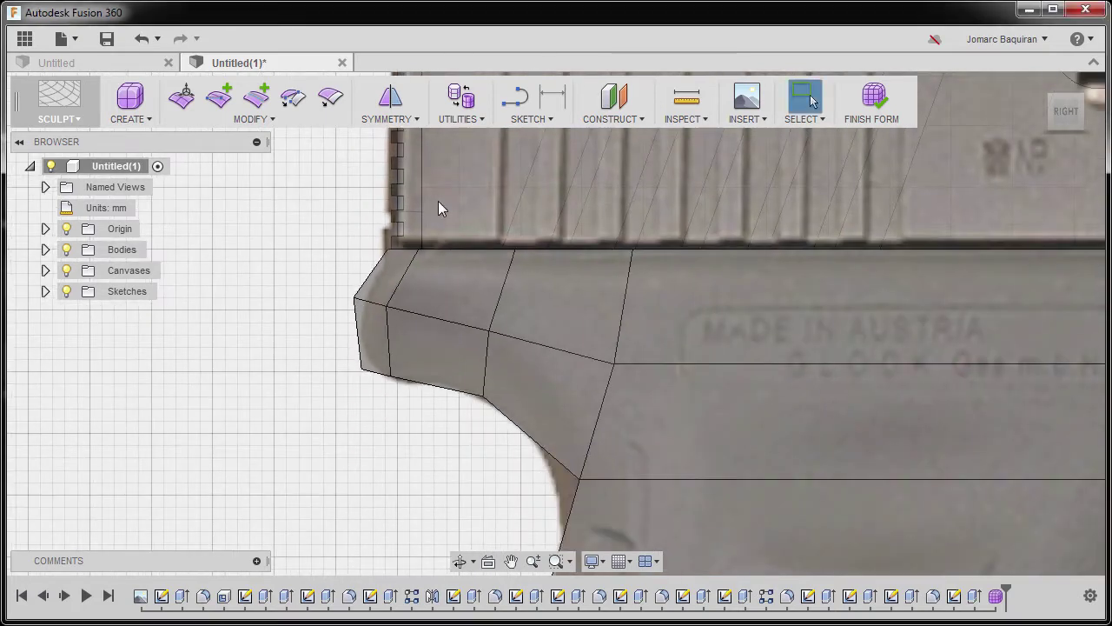
key("alt+3")
key("alt+1")
middle_click_drag(448, 401, 422, 353)
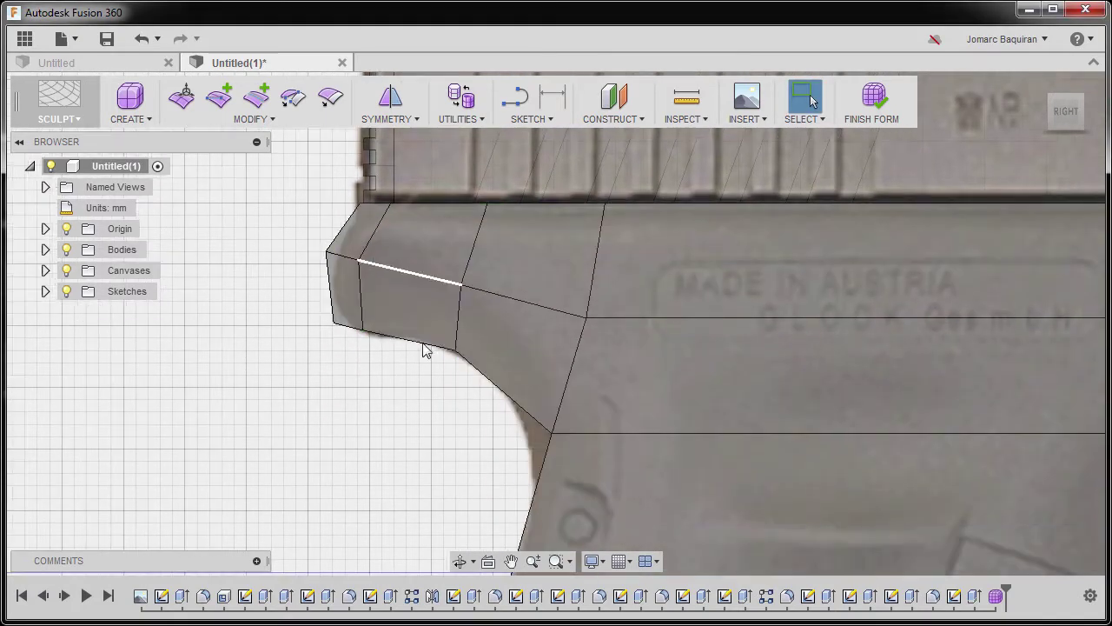
right_click(432, 392)
left_click(497, 368)
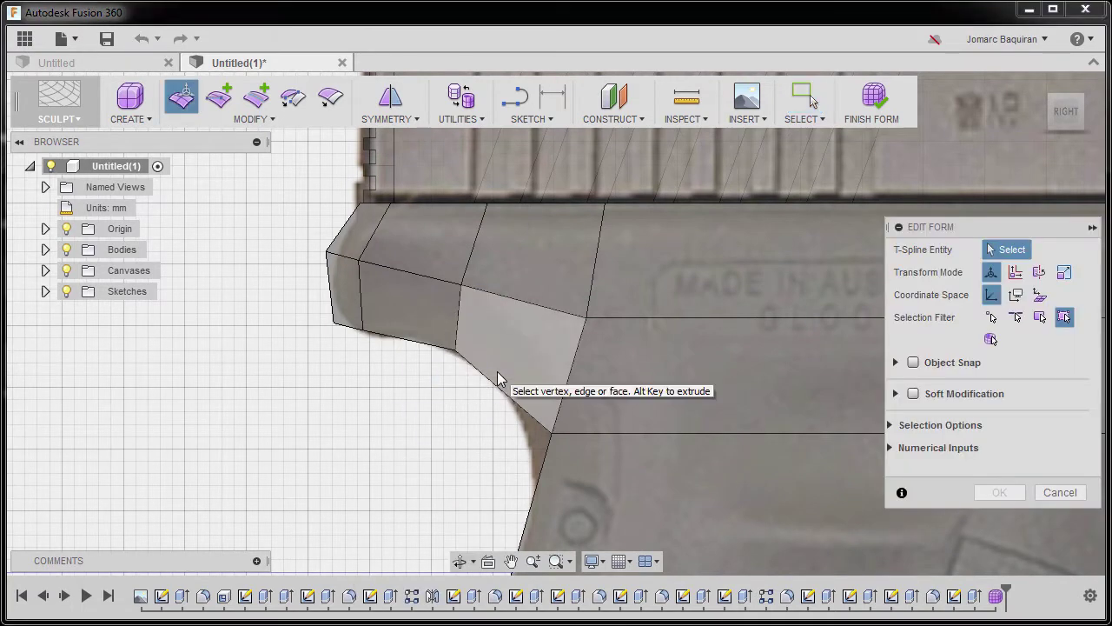
left_click(991, 317)
left_click_drag(421, 325, 461, 395)
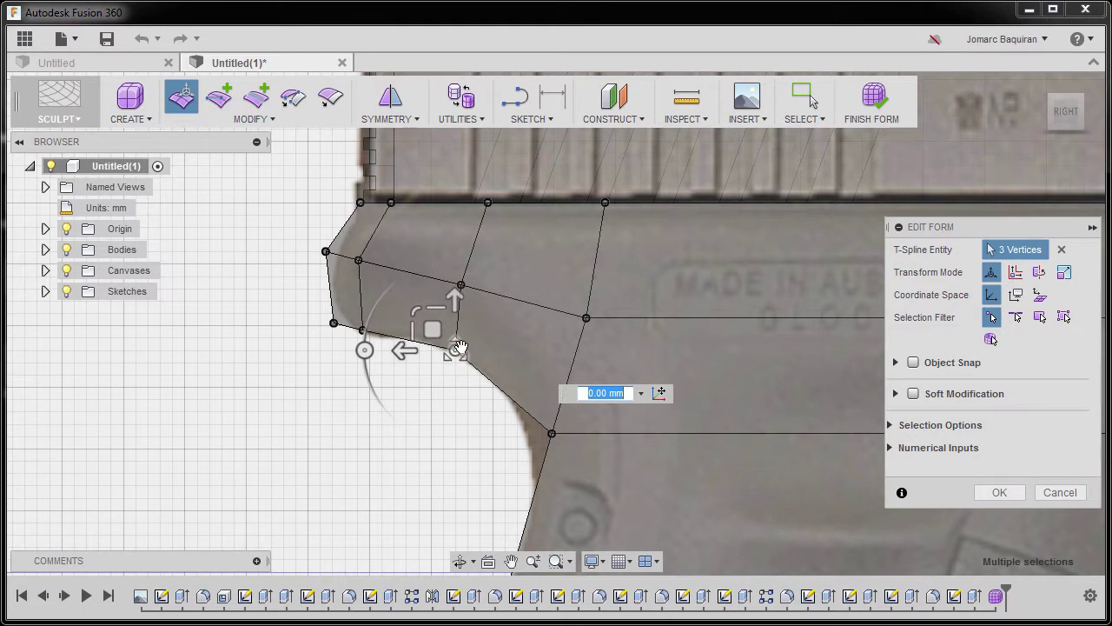
scroll(495, 334, "up", 3)
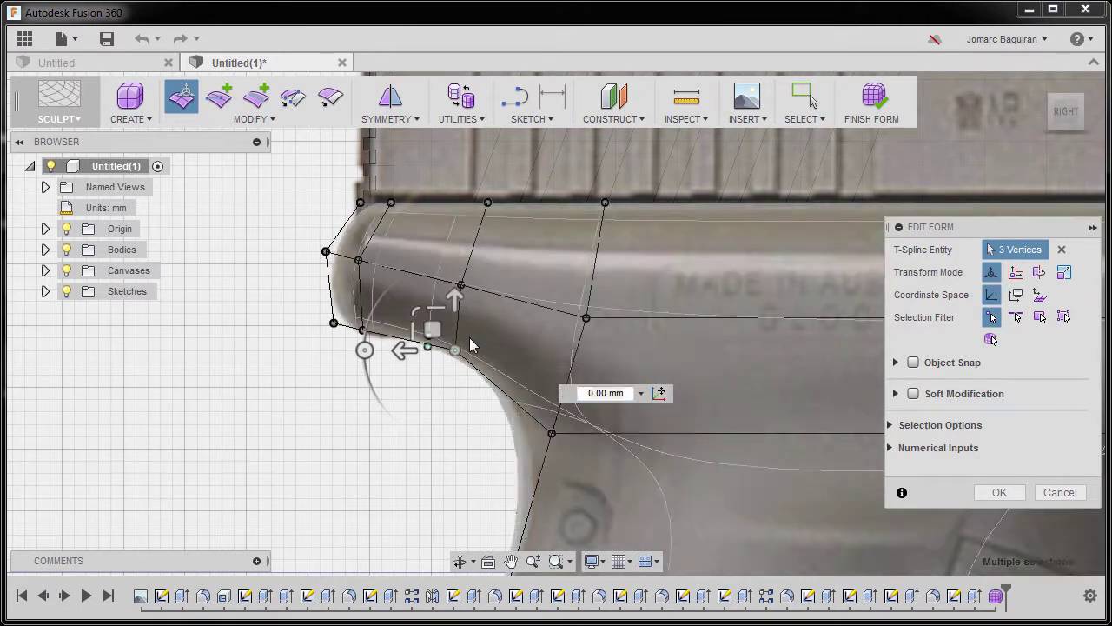
middle_click_drag(501, 364, 447, 314)
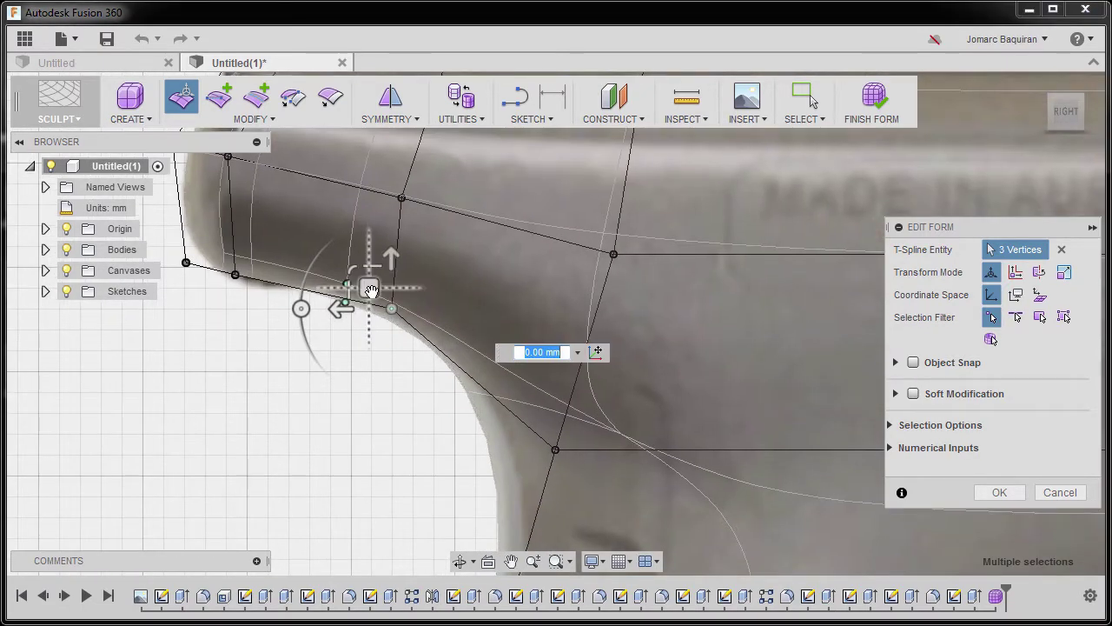
left_click_drag(369, 289, 397, 296)
scroll(382, 372, "down", 3)
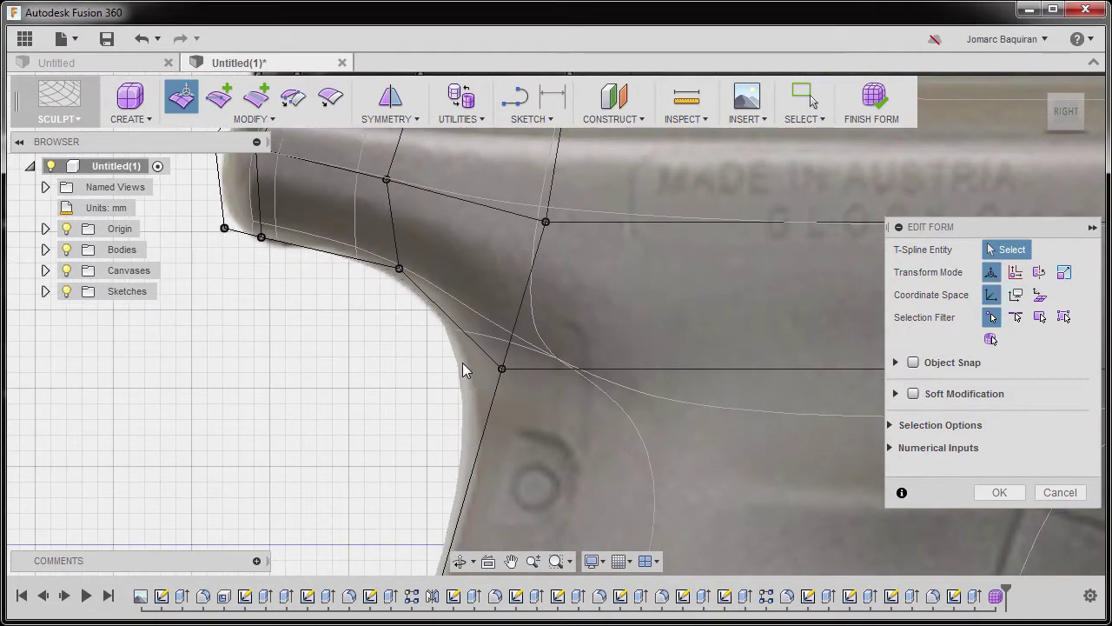
Move the vertices at the grip's upper rear corner rearward and slightly down, and reset the selection filter to All.
left_click_drag(563, 404, 568, 407)
mouse_move(489, 351)
left_mouse_down()
mouse_move(502, 348)
mouse_move(502, 364)
left_mouse_up()
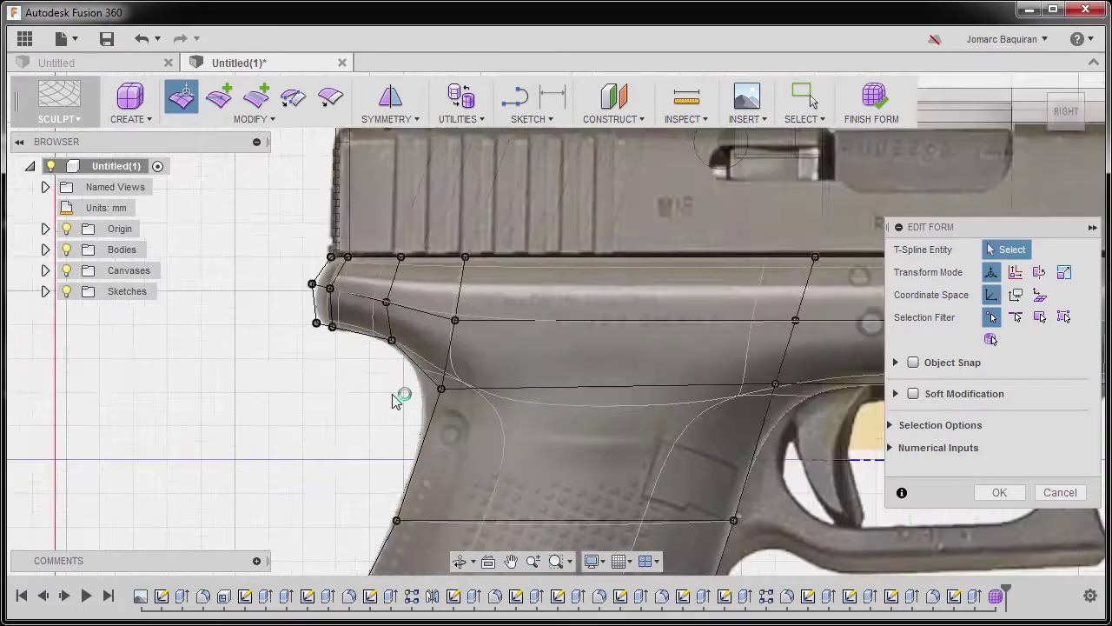
scroll(521, 348, "down", 5)
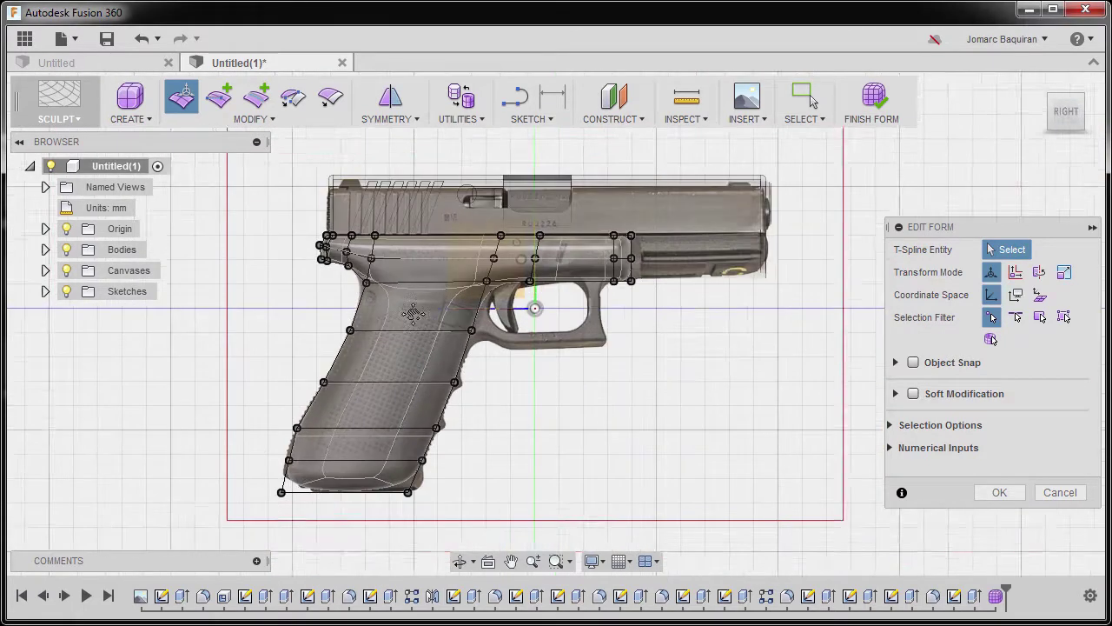
middle_click_drag(500, 326, 665, 364)
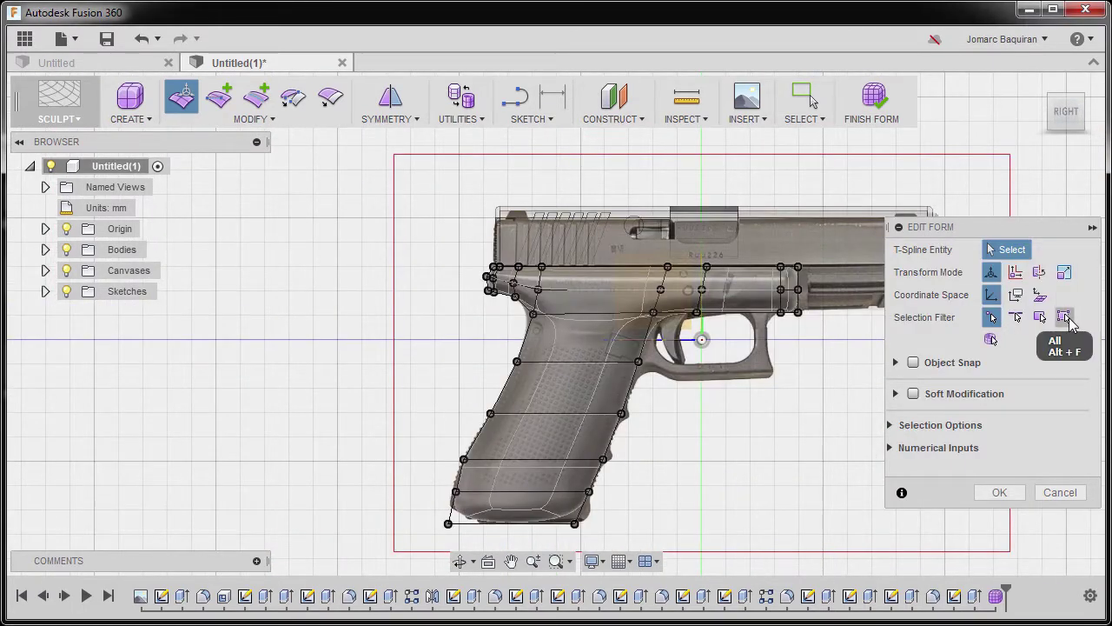
left_click(1068, 319)
middle_click_drag(832, 434, 740, 382)
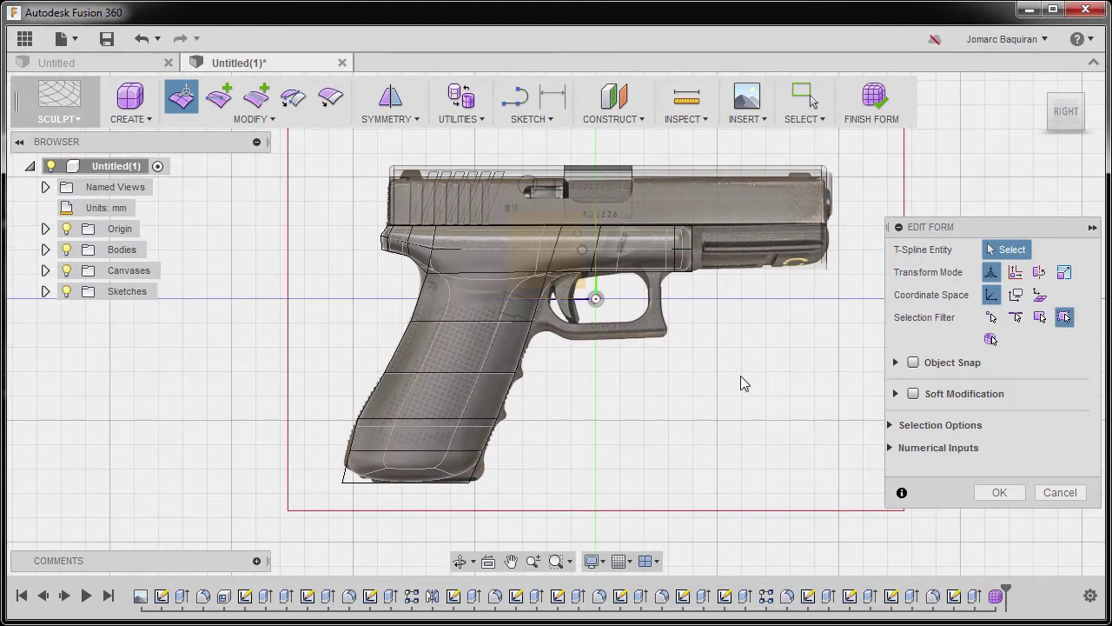
left_click(992, 494)
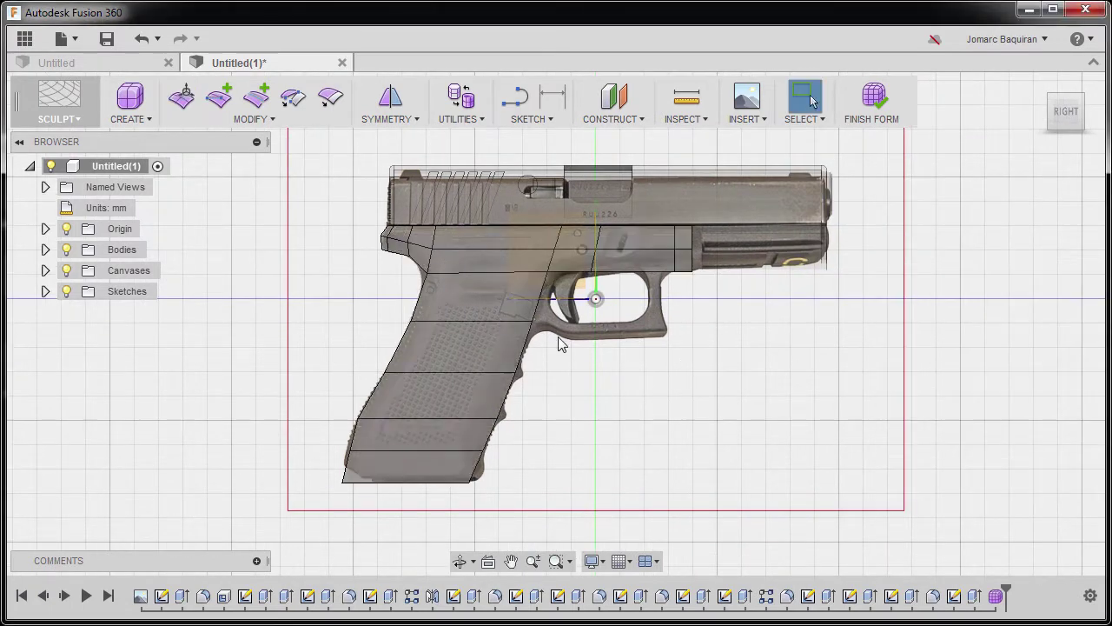
Compare the frame's outline from the tang down the grip with the photo in smooth and box display.
scroll(565, 329, "up", 3)
scroll(598, 335, "up", 3)
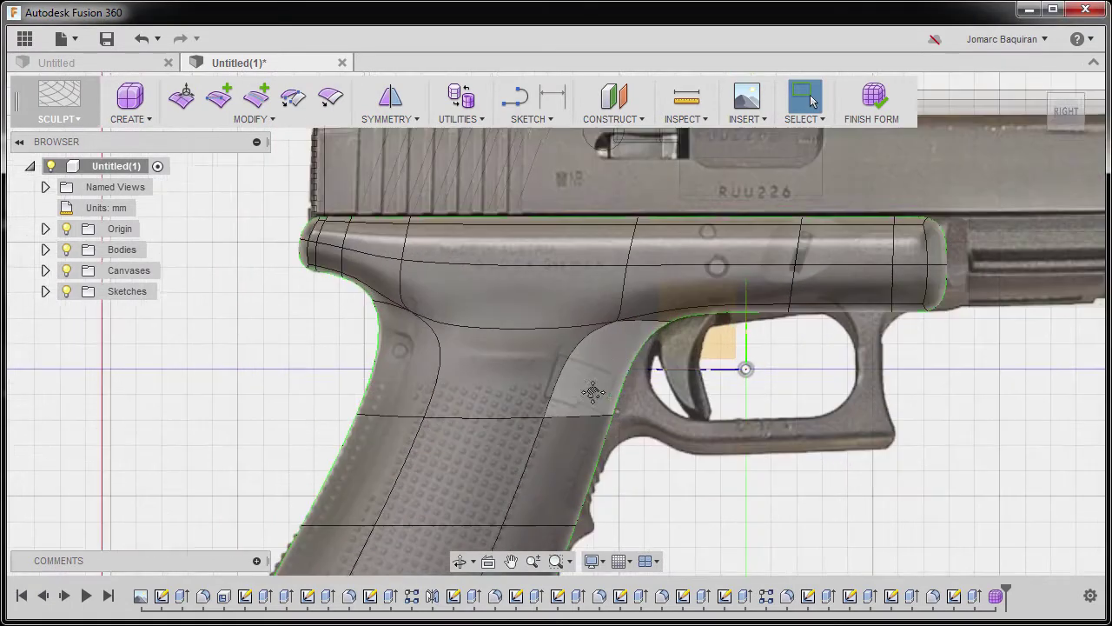
scroll(442, 364, "down", 1)
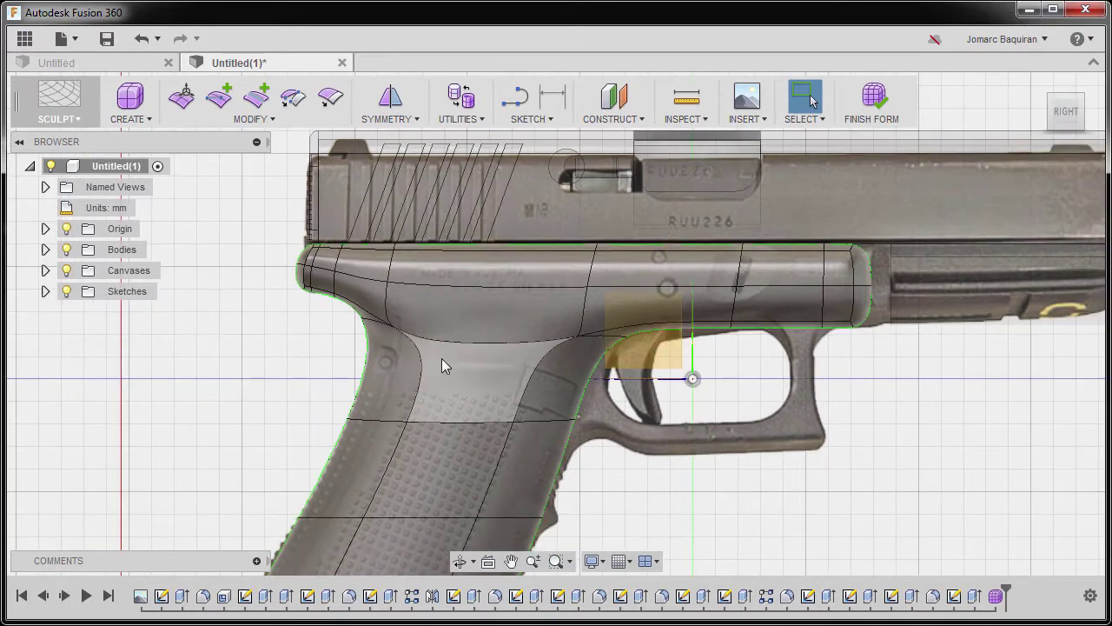
key("alt+1")
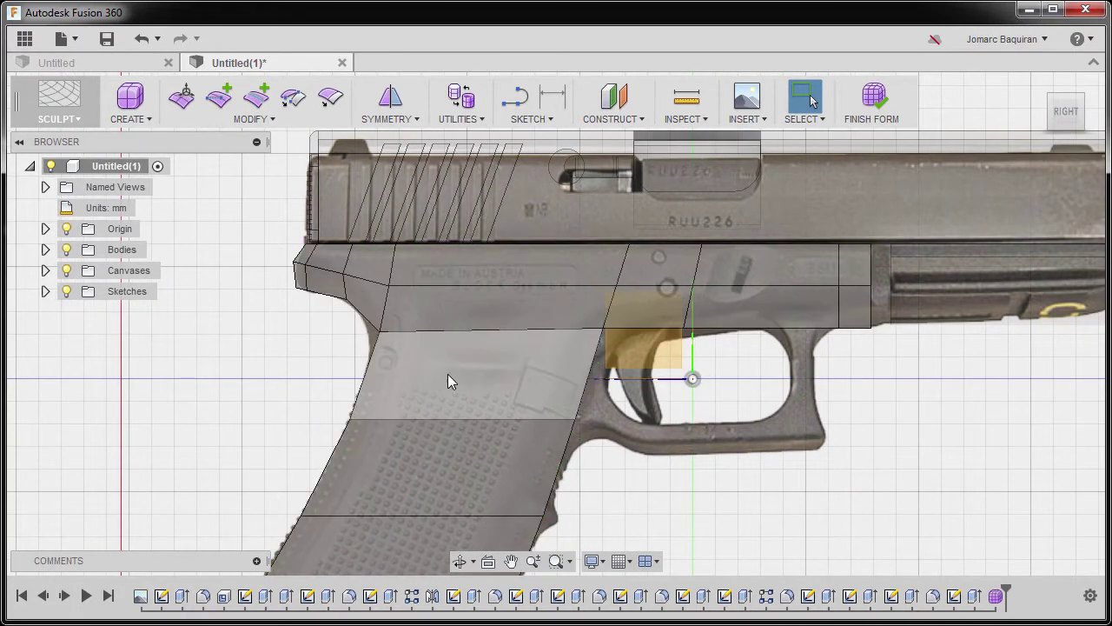
middle_click_drag(459, 342, 474, 276)
scroll(524, 350, "up", 3)
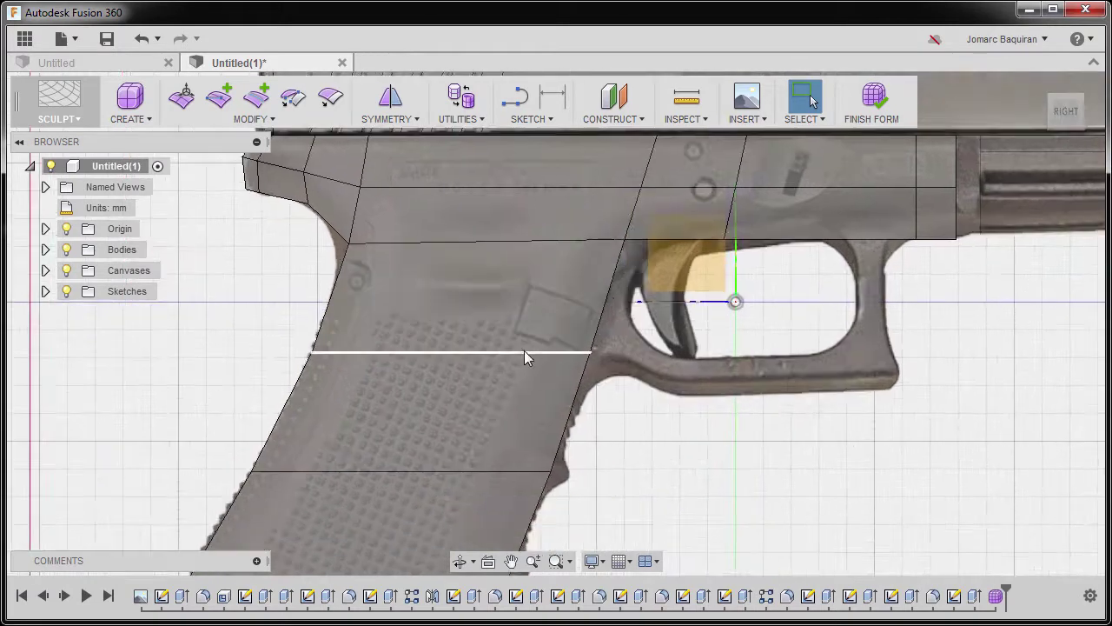
scroll(573, 428, "down", 2)
middle_click_drag(553, 540, 587, 415)
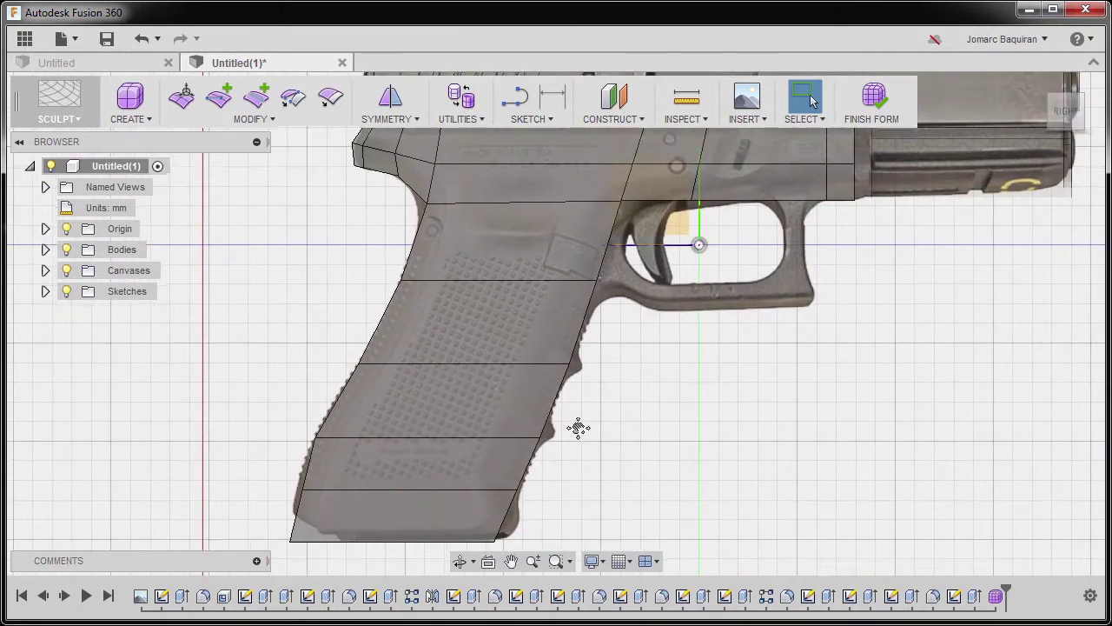
Start Edit Form with the Vertex filter and toggle the canvases so that the reference photo is shown.
right_click(673, 371)
left_click(741, 347)
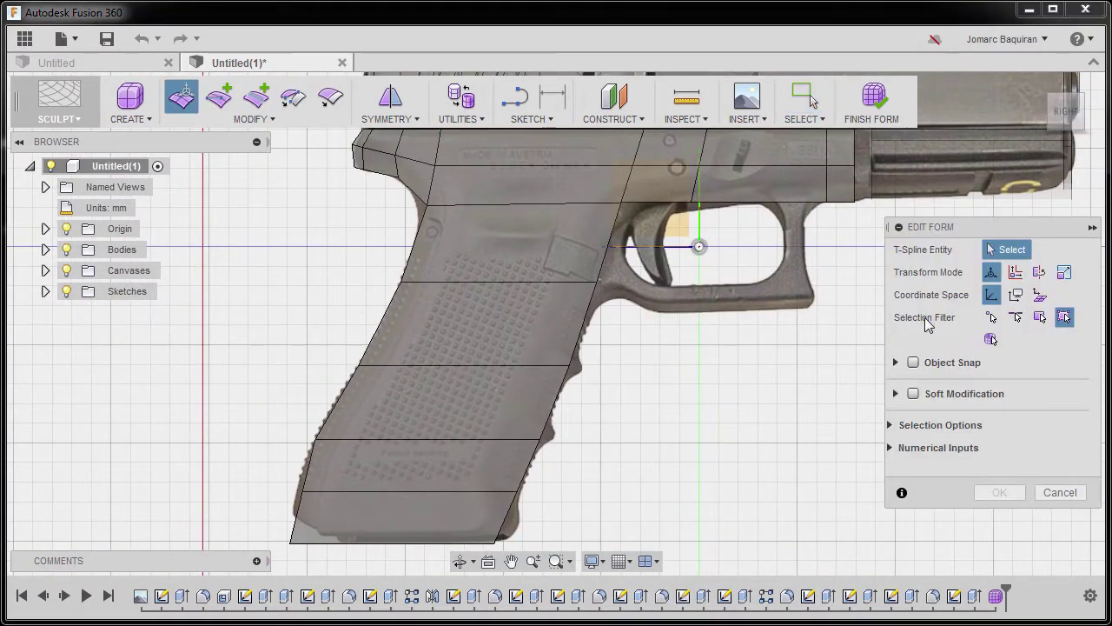
left_click(991, 316)
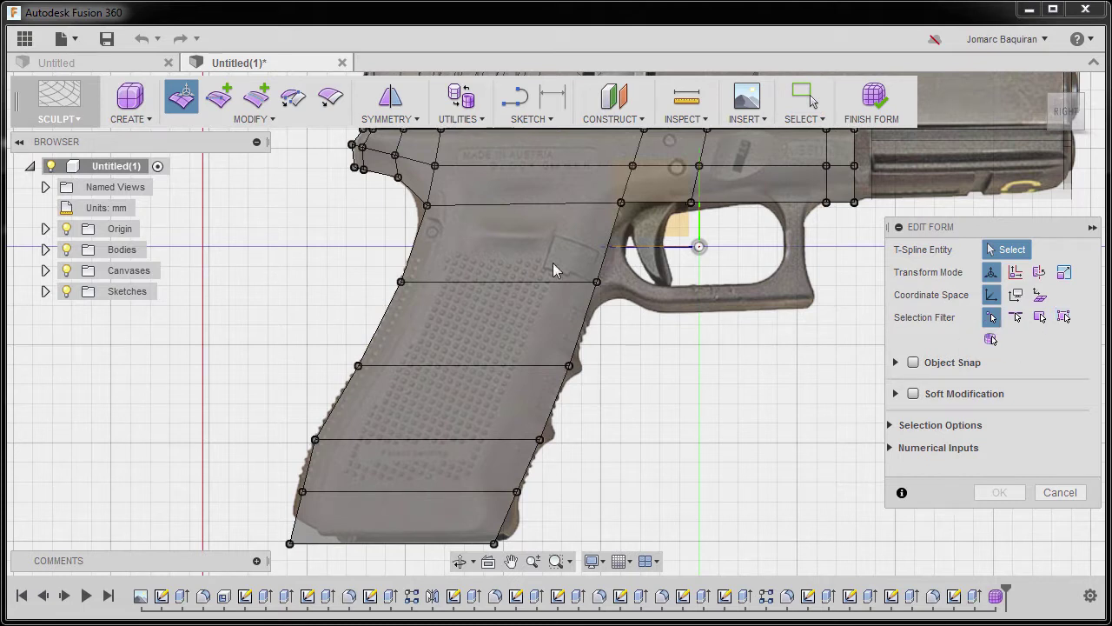
scroll(564, 263, "up", 5)
scroll(561, 339, "down", 6)
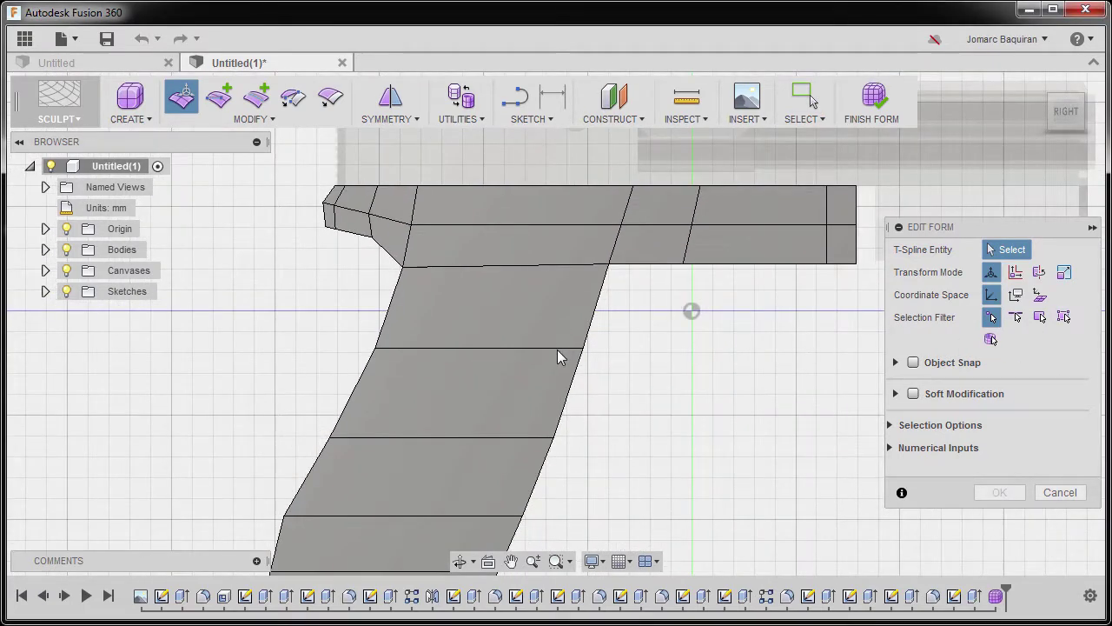
left_click(66, 270)
left_click(66, 270)
left_click(66, 270)
Move the grip's front vertices just below the trigger guard junction forward to the photo outline.
scroll(584, 340, "up", 5)
left_click_drag(530, 267, 637, 346)
scroll(637, 346, "up", 2)
left_click_drag(494, 290, 517, 295)
left_click(609, 465)
Move the next two rows of vertices down the grip's front edge slightly forward onto the photo outline.
middle_click_drag(609, 464, 635, 387)
left_click_drag(484, 323, 561, 391)
left_click_drag(479, 360, 487, 363)
left_click(556, 467)
middle_click_drag(556, 467, 587, 373)
left_click_drag(474, 359, 548, 423)
left_click_drag(484, 394, 489, 394)
left_click(545, 467)
Move the front vertices of the grip's two lowest rows, including the base corner, forward to the photo outline.
left_click_drag(445, 446, 541, 527)
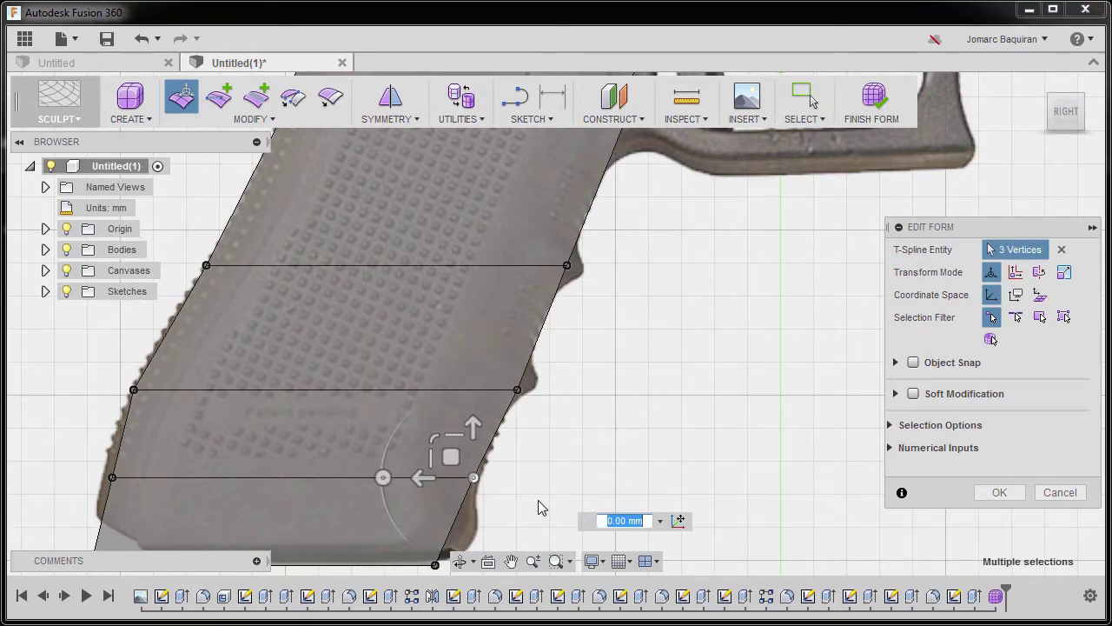
left_click_drag(417, 478, 426, 477)
left_click(554, 450)
middle_click_drag(556, 449, 626, 338)
left_click_drag(480, 408, 563, 484)
left_click_drag(449, 452, 486, 452)
Move the grip's rear vertices just above the base rearward to the outline and those one row higher rearward by 0.46 mm.
left_click_drag(121, 354, 211, 389)
left_click_drag(142, 366, 120, 366)
middle_click_drag(182, 402, 250, 588)
left_click_drag(184, 429, 313, 486)
scroll(313, 486, "up", 2)
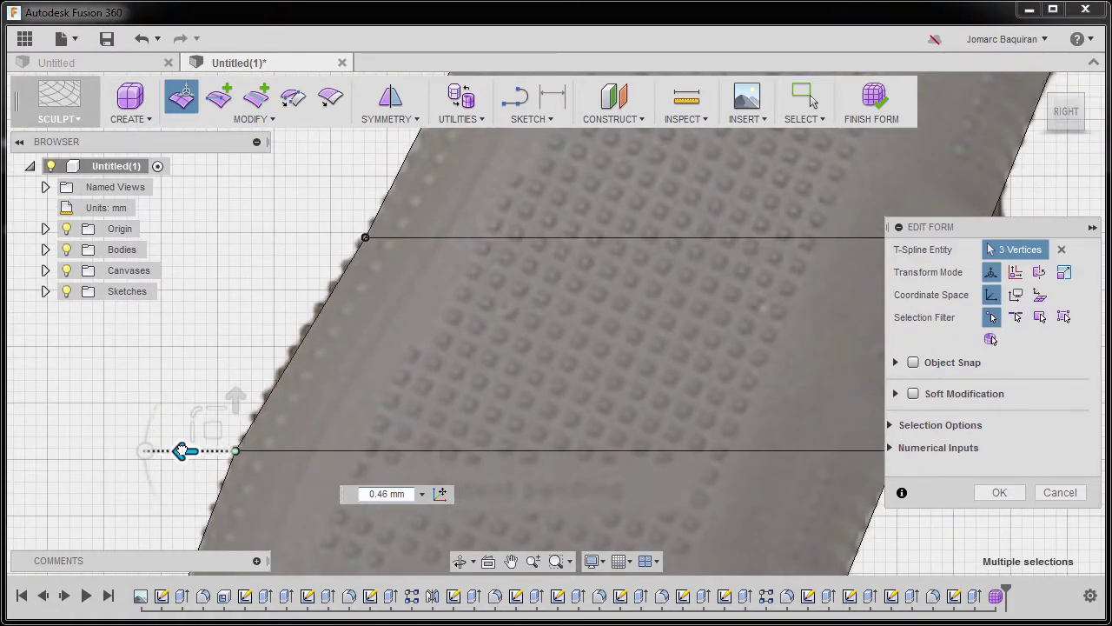
left_click(244, 293)
scroll(365, 347, "down", 1)
scroll(365, 347, "down", 5)
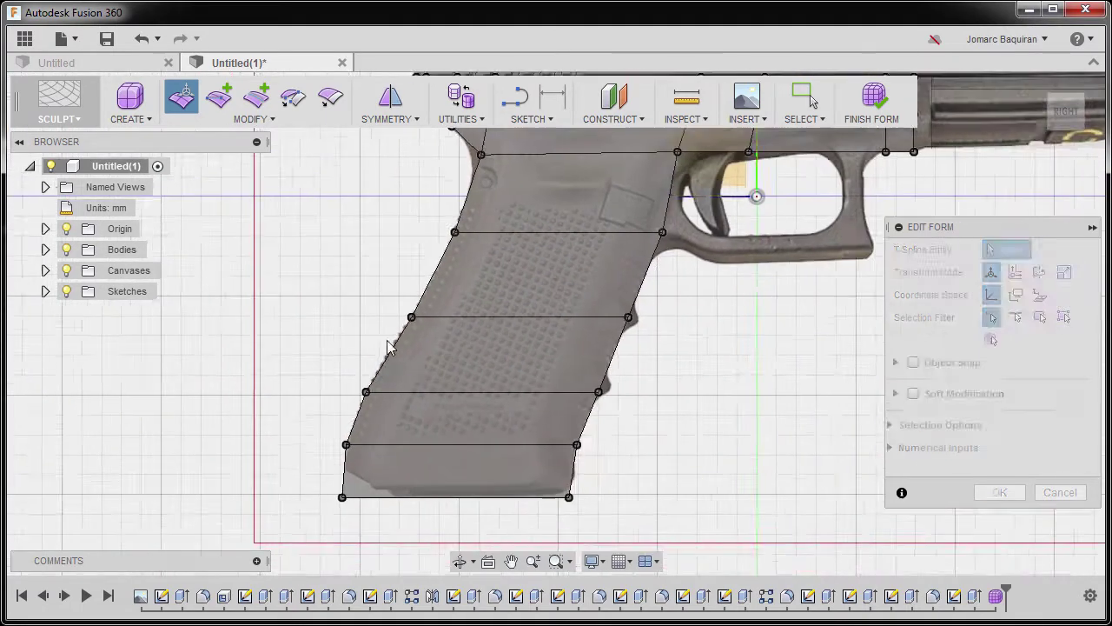
left_click(1000, 492)
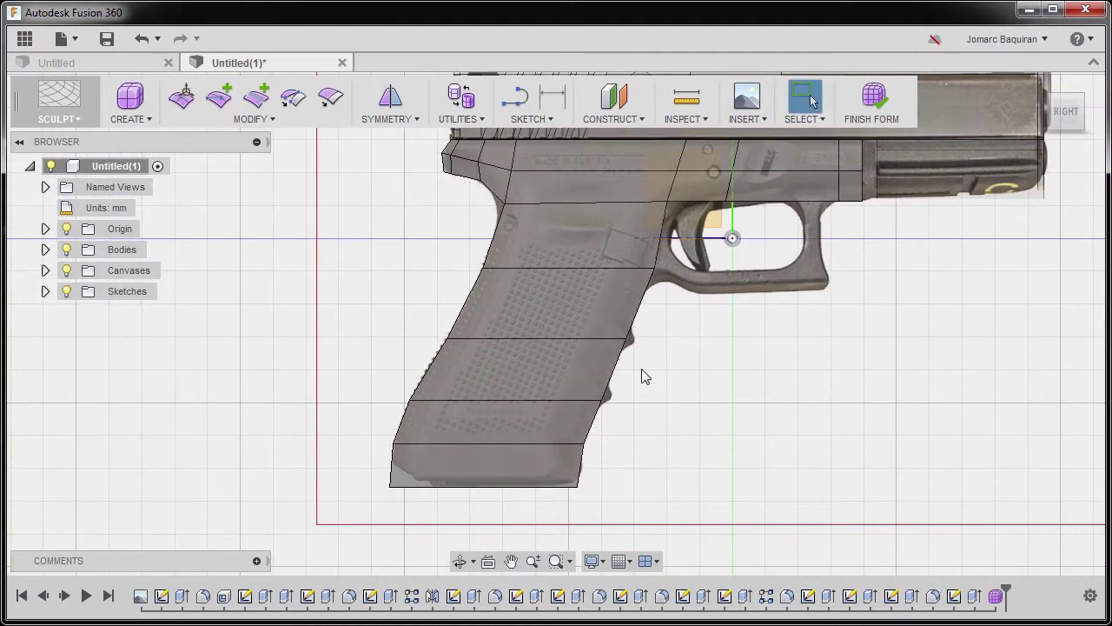
Check the reshaped grip against the photo in smooth display and return to box display.
scroll(608, 391, "down", 2)
mouse_move(583, 409)
middle_mouse_down("shift")
mouse_move(614, 429)
mouse_move(524, 391)
mouse_move(539, 399)
mouse_move(574, 351)
mouse_move(591, 368)
middle_mouse_up("shift")
key("alt+3")
key("ctrl+1")
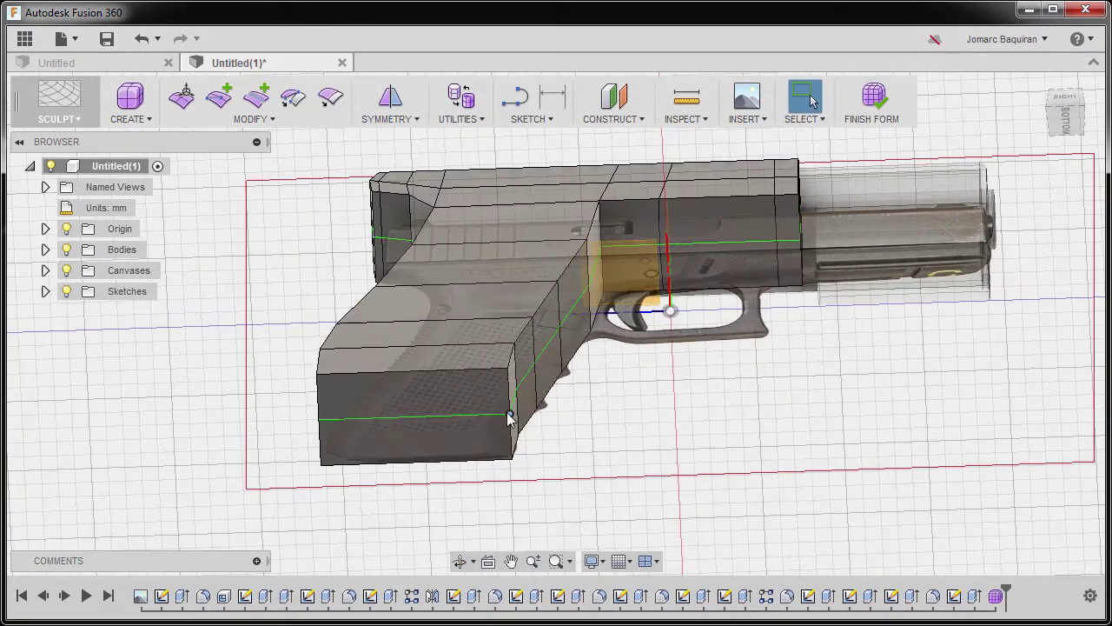
Inset the two faces of the grip's base with Edit Form by extruding them inward at a scale of 0.818.
middle_click_drag(504, 392, 429, 382, "shift")
left_click(429, 379)
left_click(412, 396, "shift")
left_click(1066, 119)
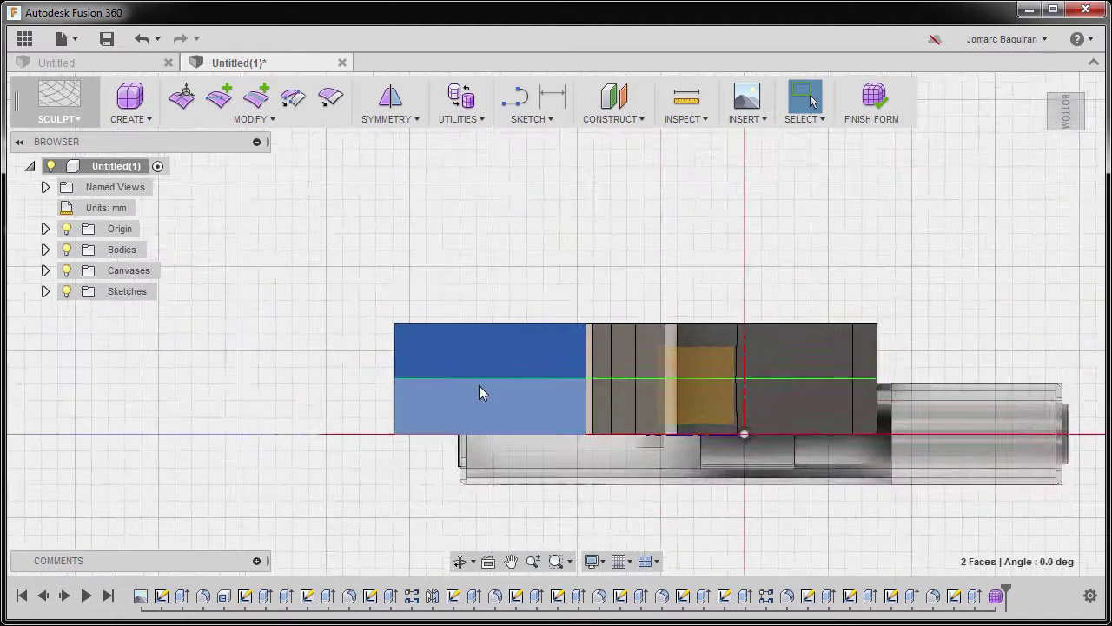
scroll(479, 387, "up", 4)
middle_click_drag(483, 372, 489, 342)
right_click(561, 303)
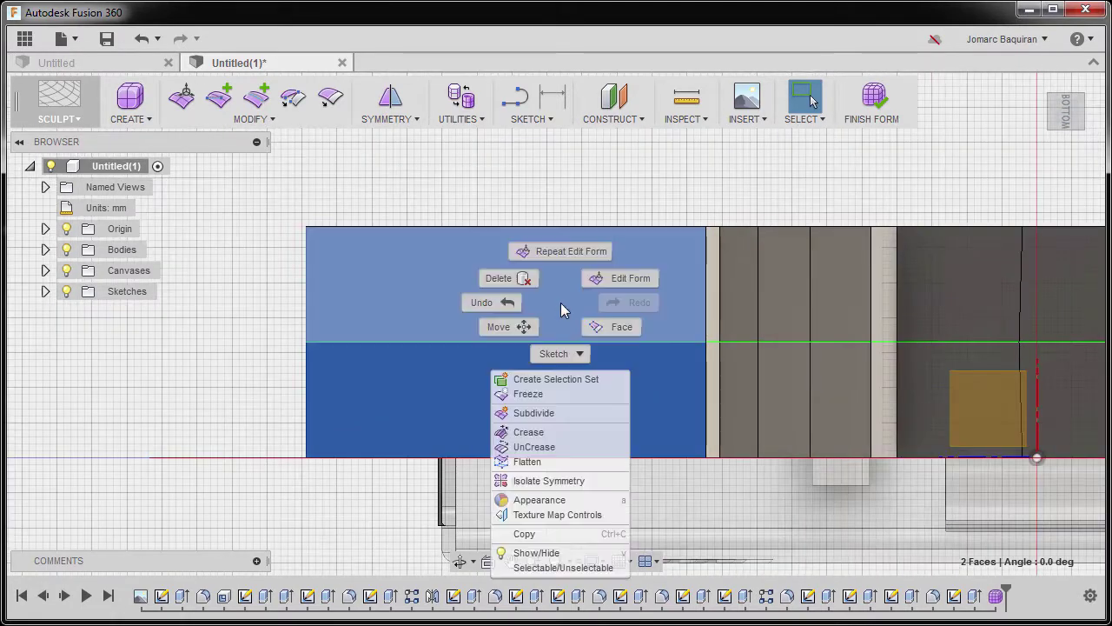
left_click(638, 287)
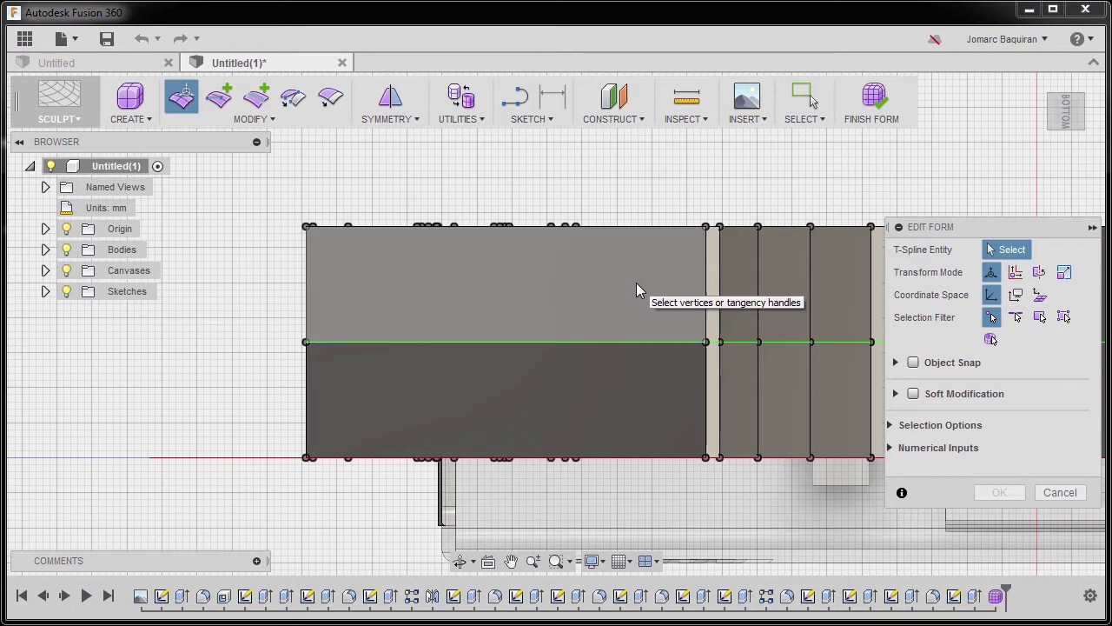
left_click(1065, 318)
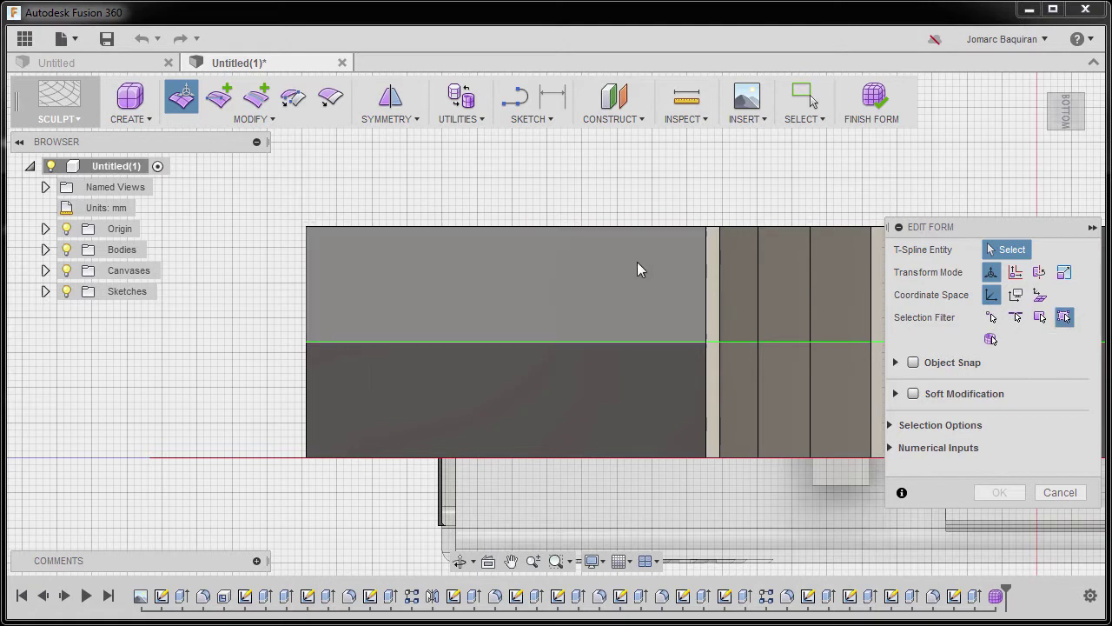
left_click(577, 271)
left_click(557, 385, "shift")
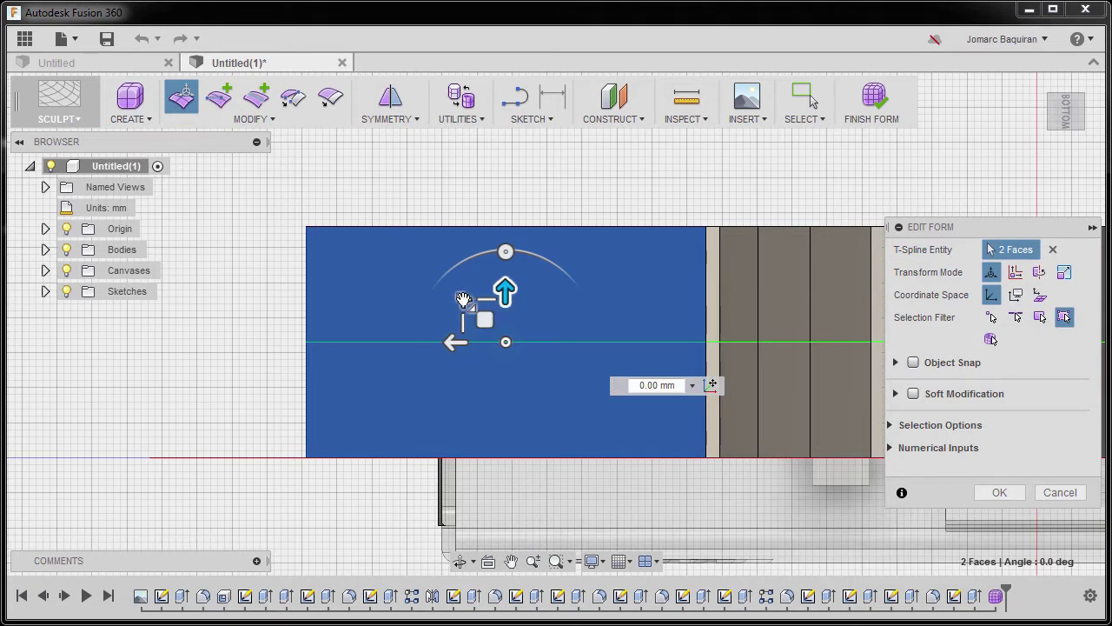
left_click_drag(465, 299, 469, 305)
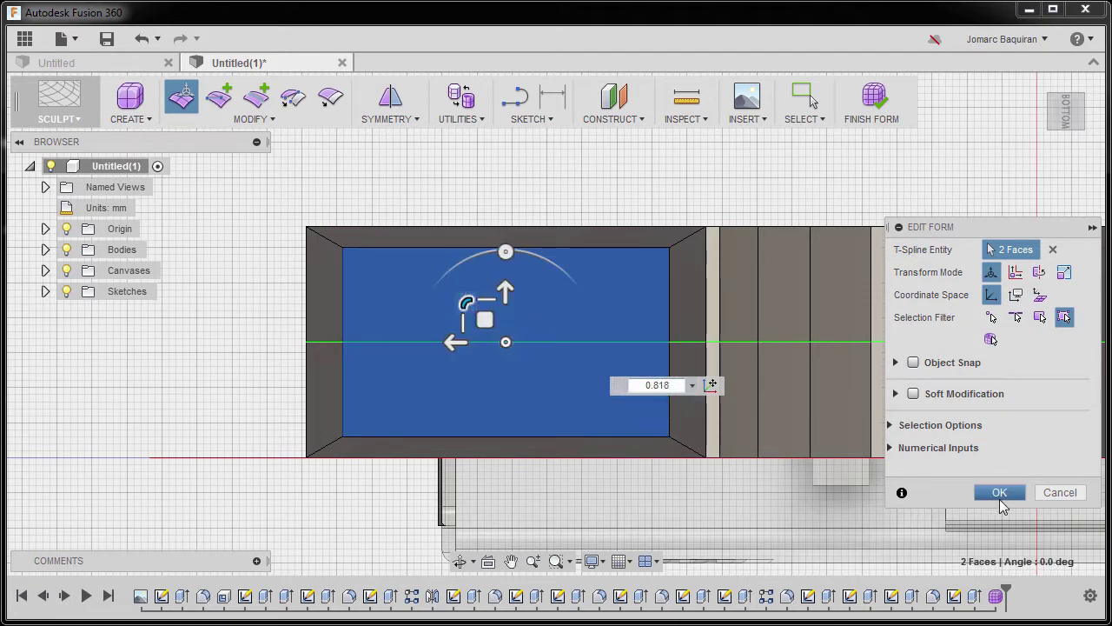
left_click(1000, 492)
Inspect the grip's base and overall shape against the photo in smooth display from several sides.
middle_click_drag(756, 368, 646, 434, "shift")
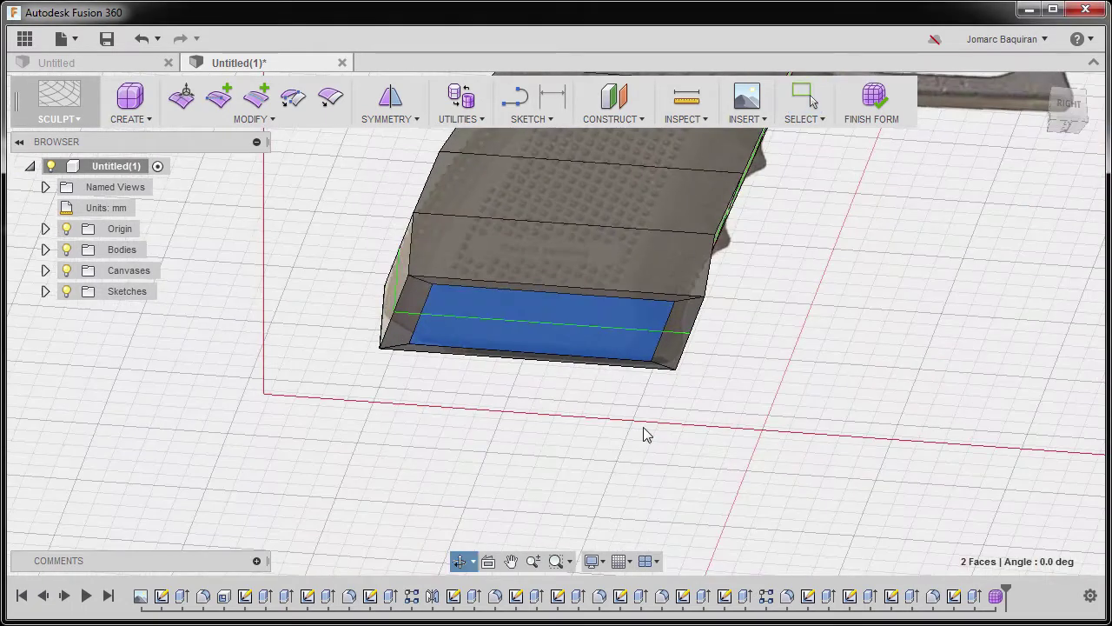
key("alt+3")
middle_click_drag(527, 324, 999, 171, "shift")
left_click(1069, 121)
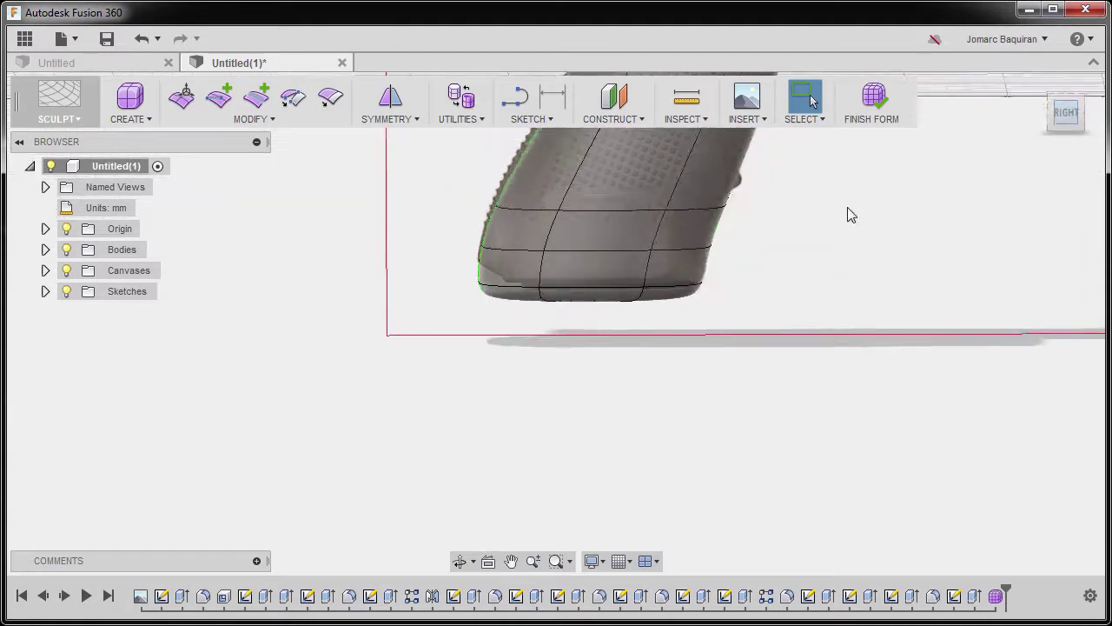
middle_click_drag(849, 215, 711, 458)
scroll(674, 409, "down", 2)
middle_click_drag(669, 406, 696, 397)
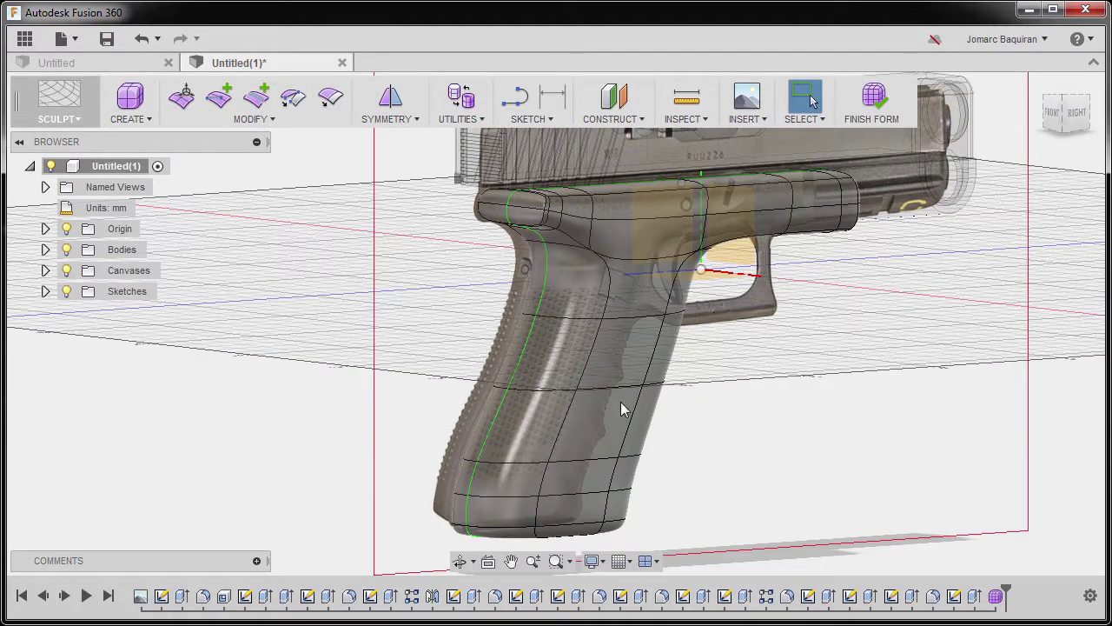
middle_click_drag(571, 294, 628, 303, "shift")
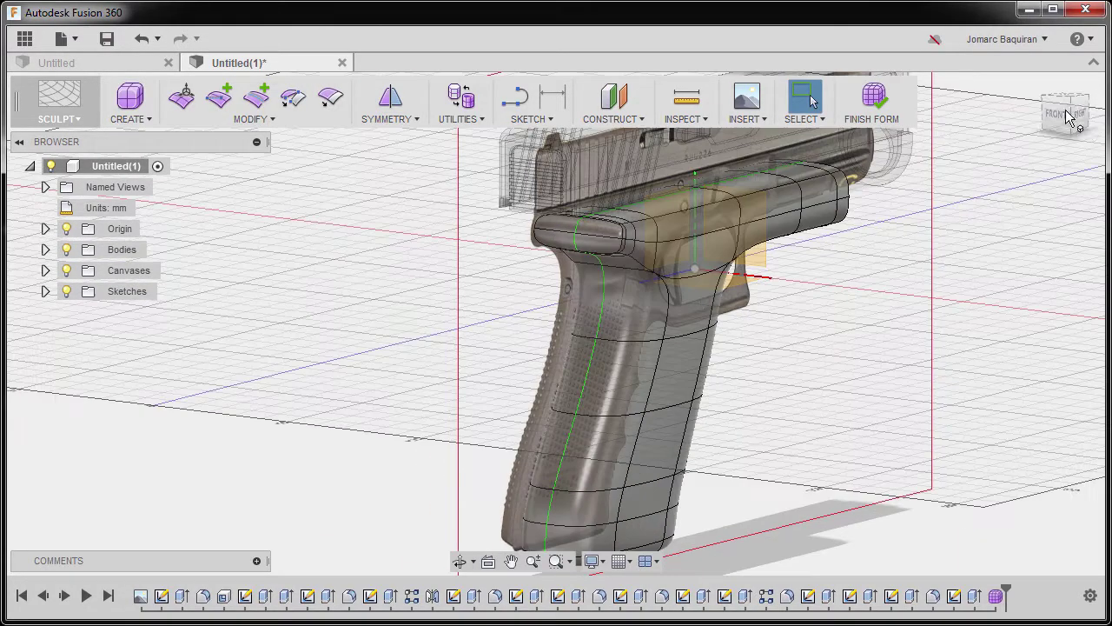
left_click(1058, 114)
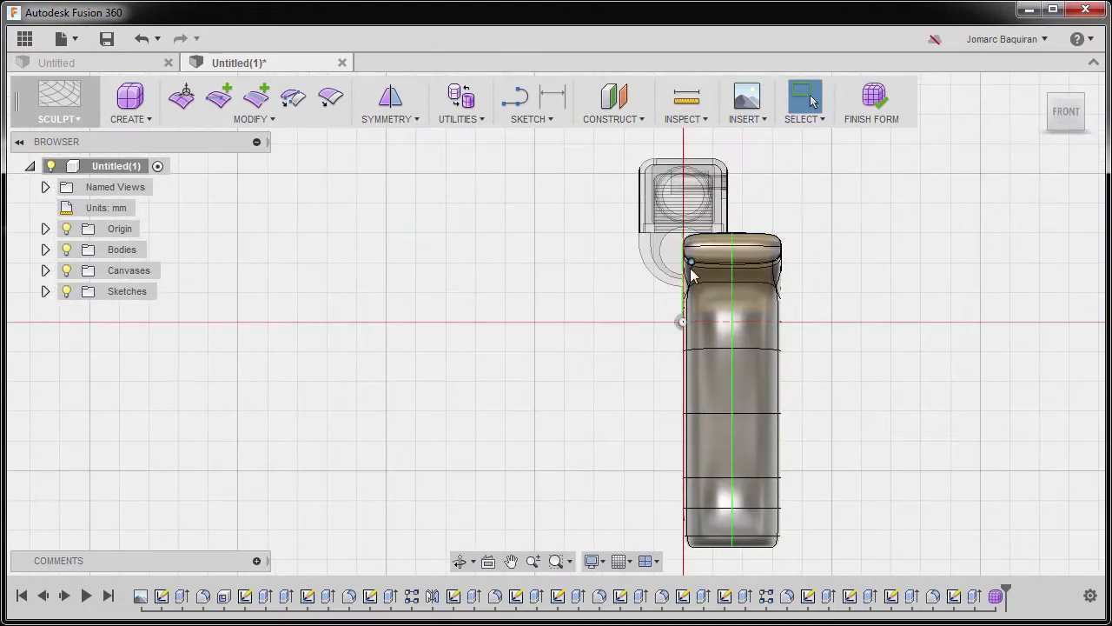
middle_click_drag(857, 380, 711, 326)
key("m")
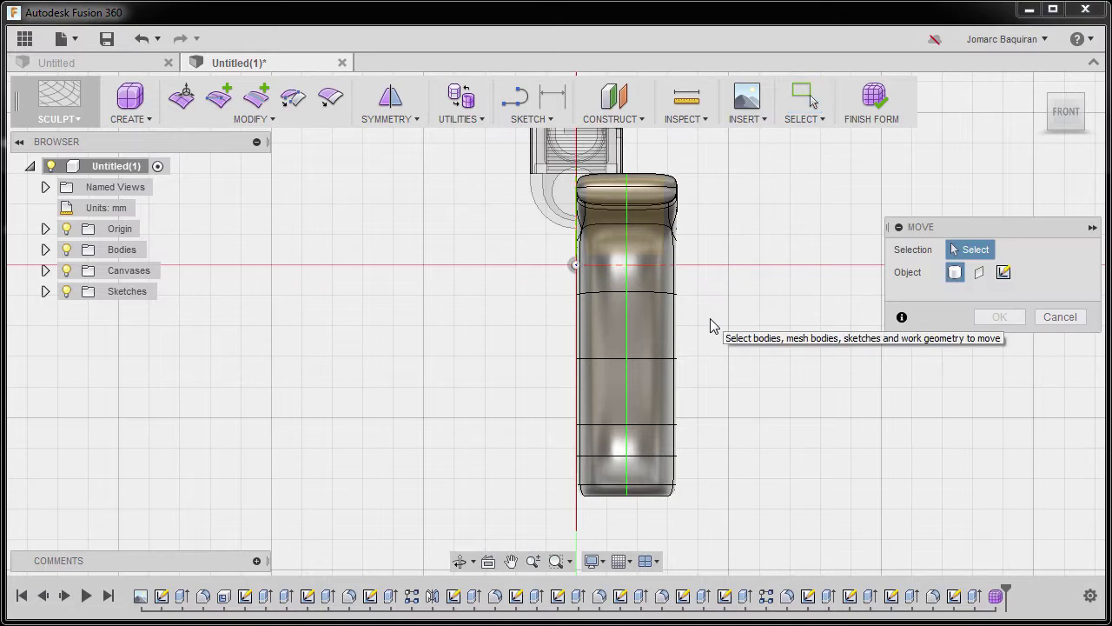
left_click(650, 330)
left_click(649, 328)
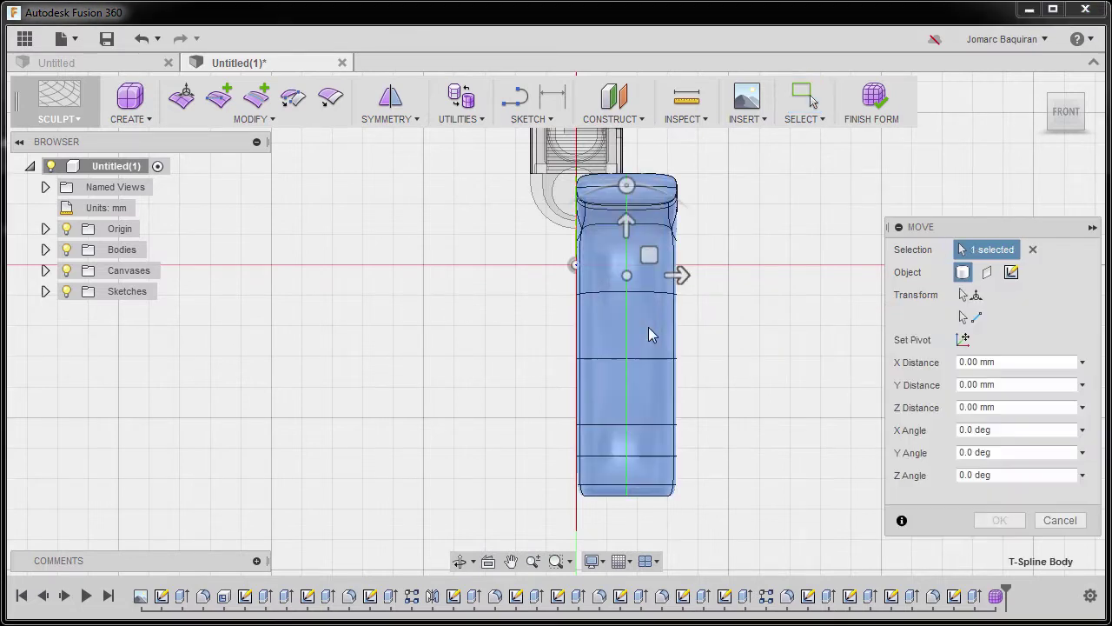
left_click_drag(680, 274, 672, 275)
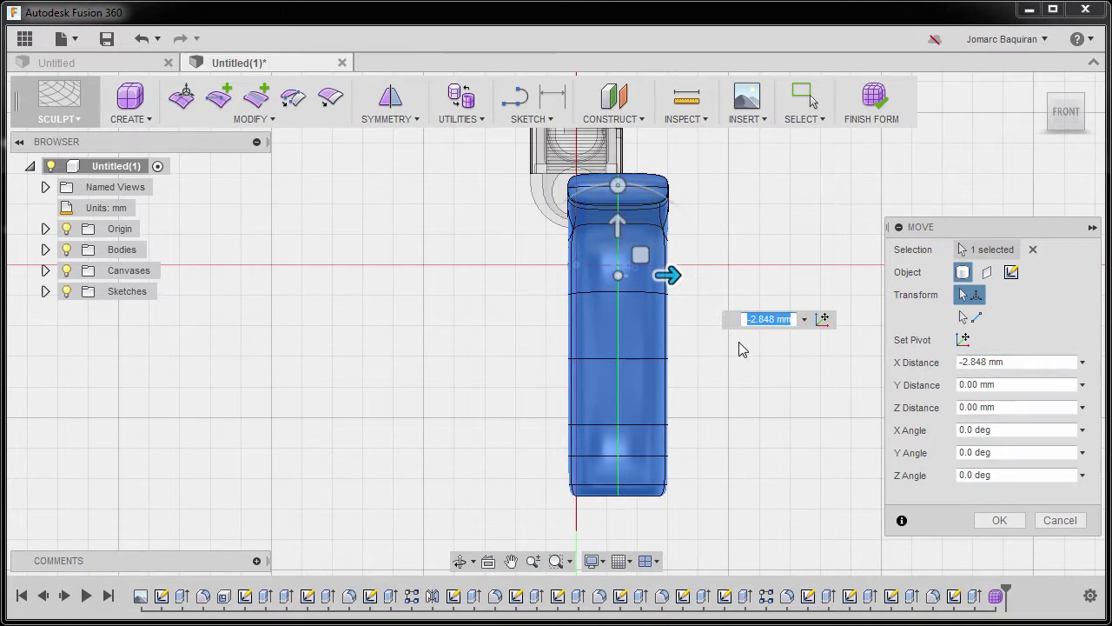
left_click(1061, 519)
Return to box display and measure the grip's width between two opposite rear vertices of the same row.
middle_click_drag(715, 327, 715, 281, "shift")
key("ctrl+1")
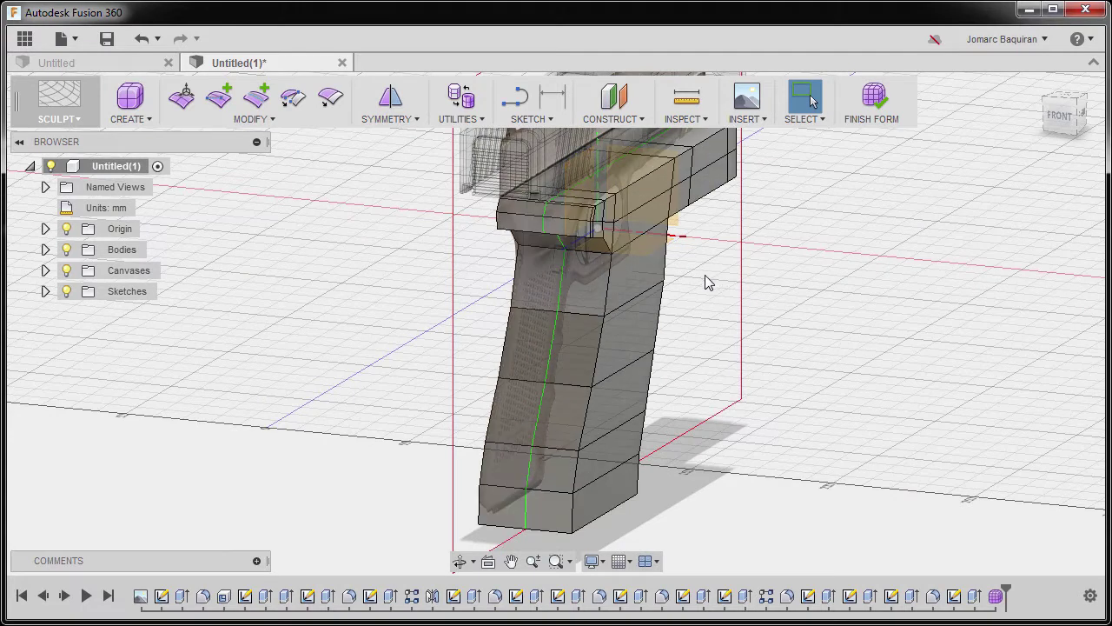
left_click(685, 105)
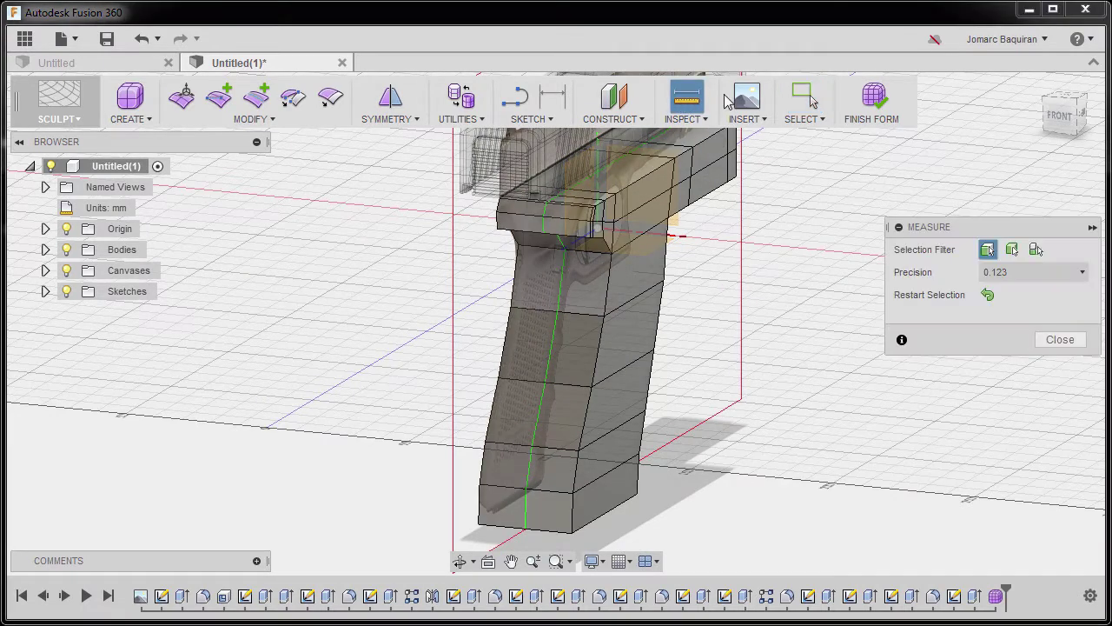
left_click(602, 317)
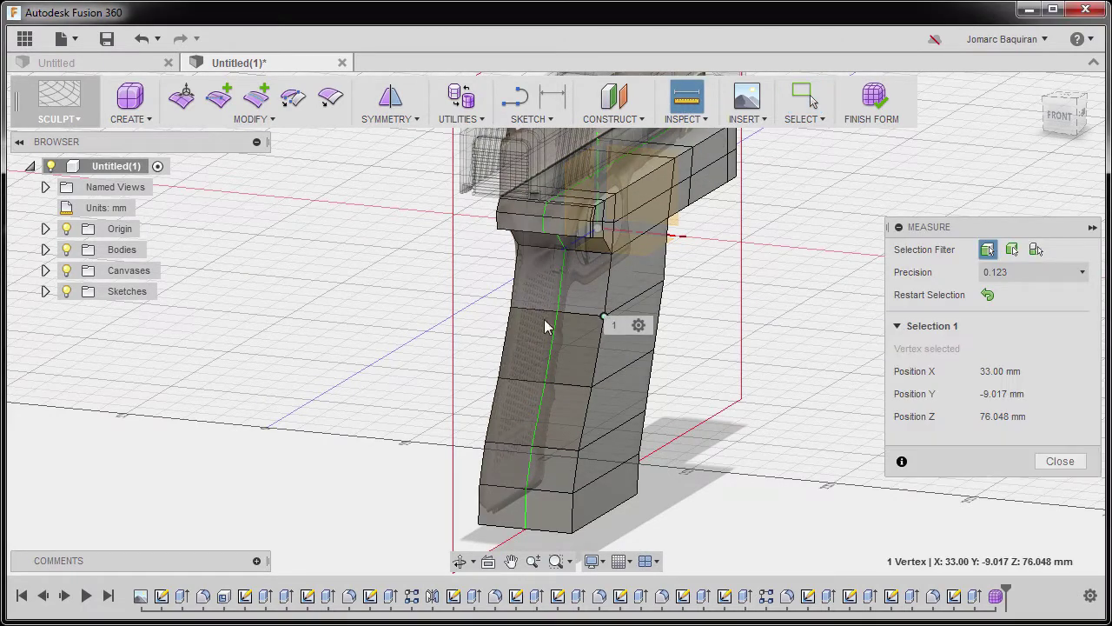
left_click(510, 308)
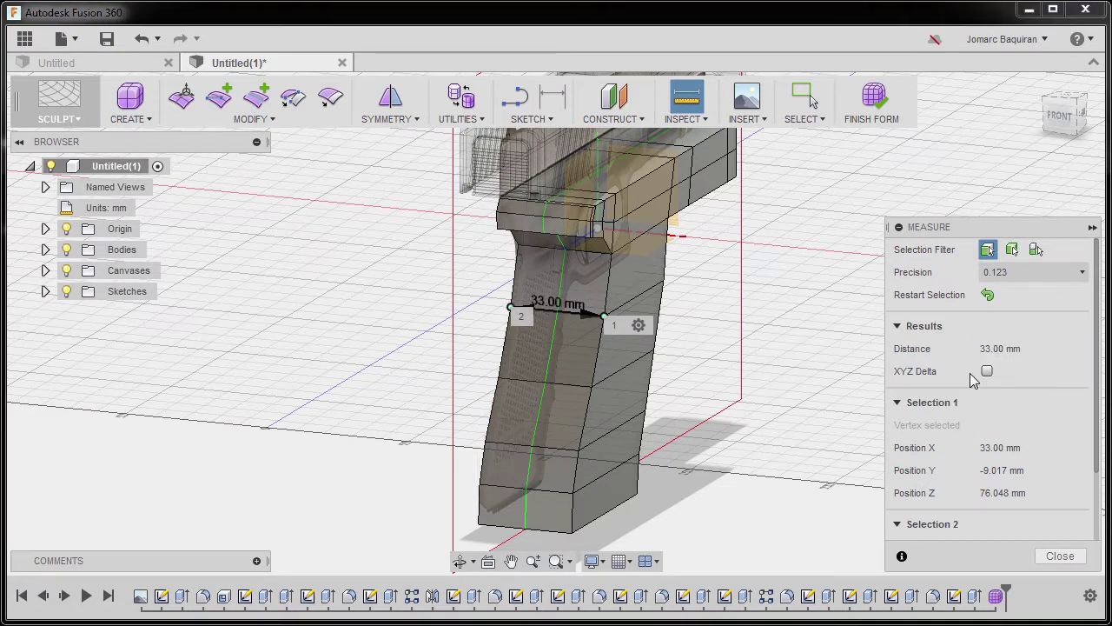
left_click(1059, 555)
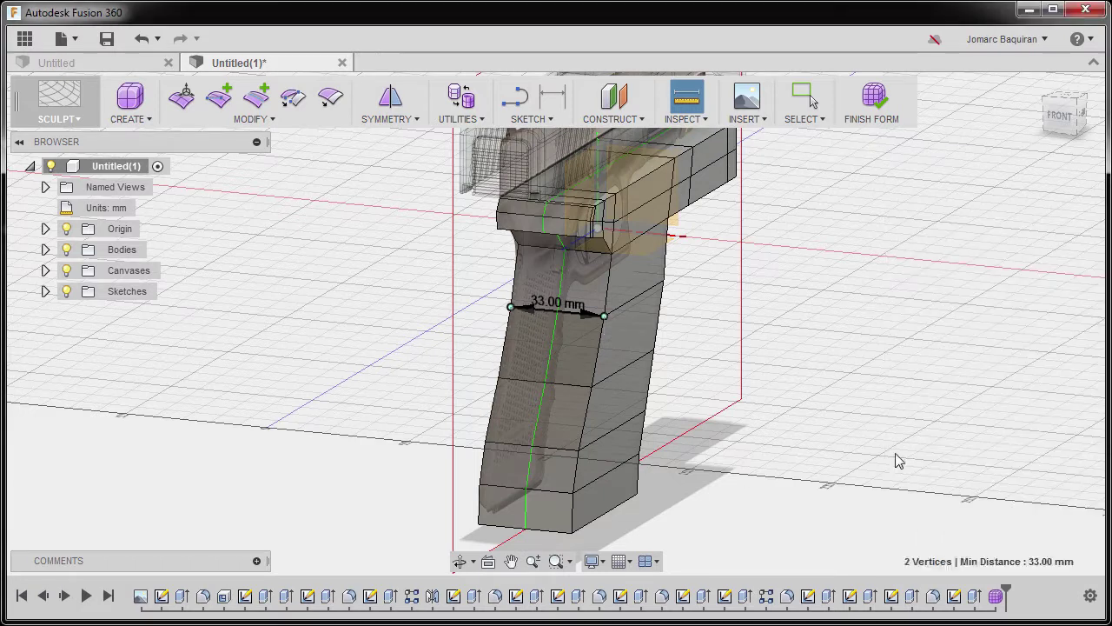
Move the whole T-spline body by -33 mm/2 in X to centre it on the origin, and return to the home view.
key("m")
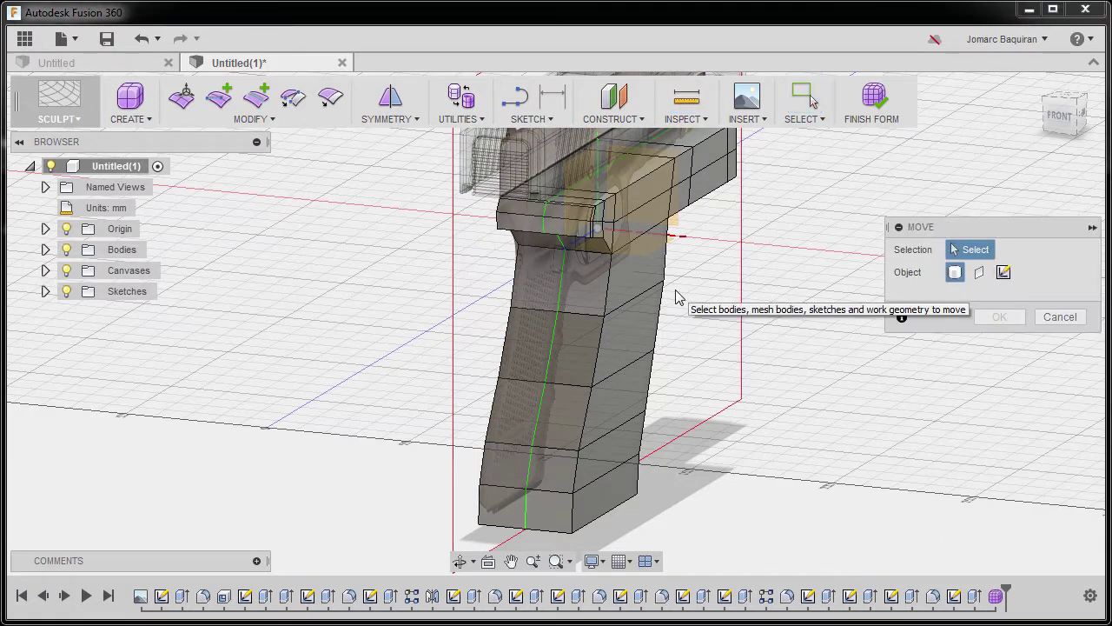
left_click(1064, 116)
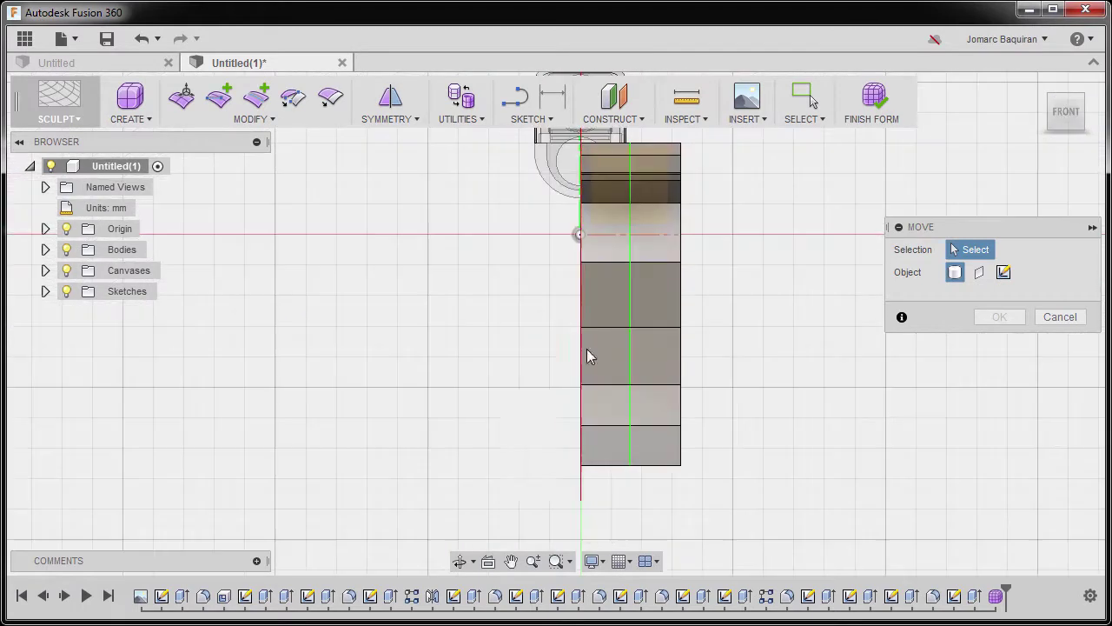
left_click(654, 306)
middle_click_drag(715, 330, 721, 312)
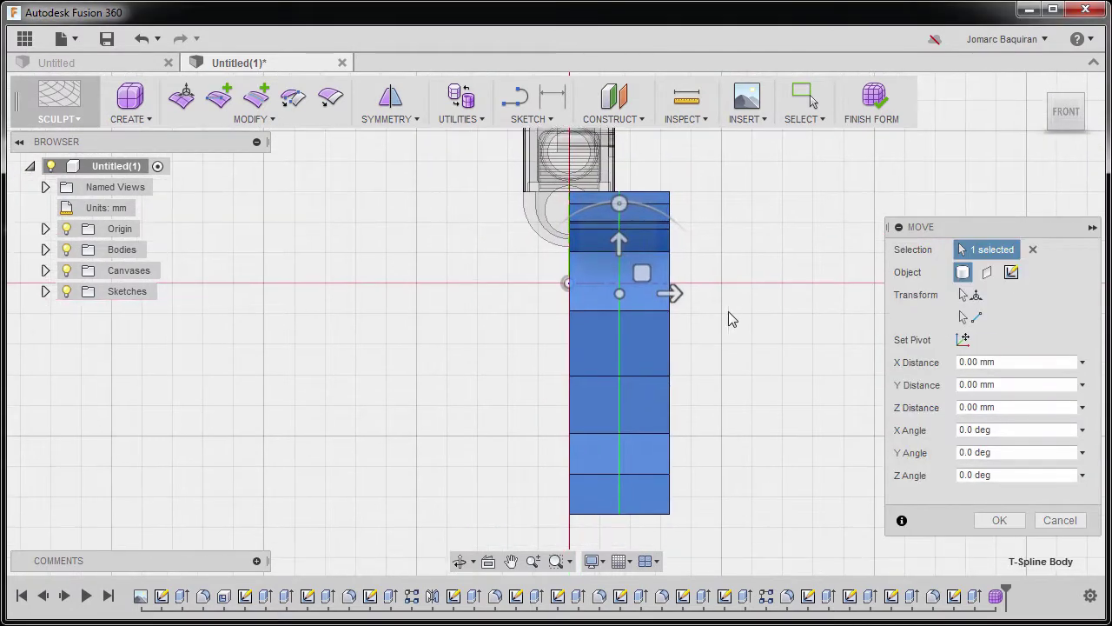
left_click(1014, 363)
type("33")
key("Return")
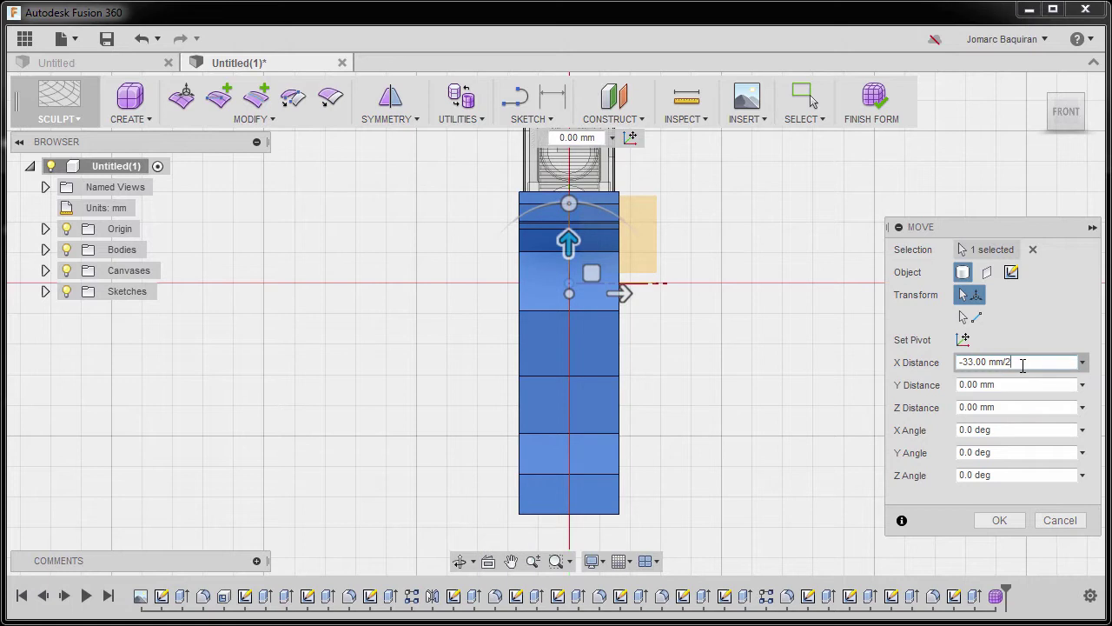
left_click(990, 519)
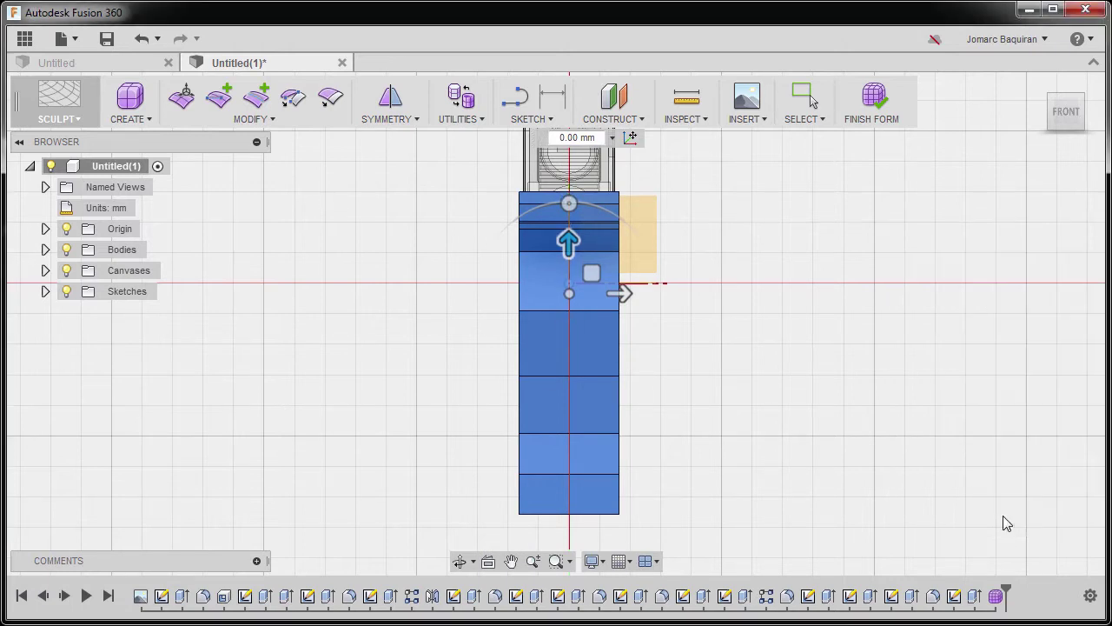
left_click(1040, 86)
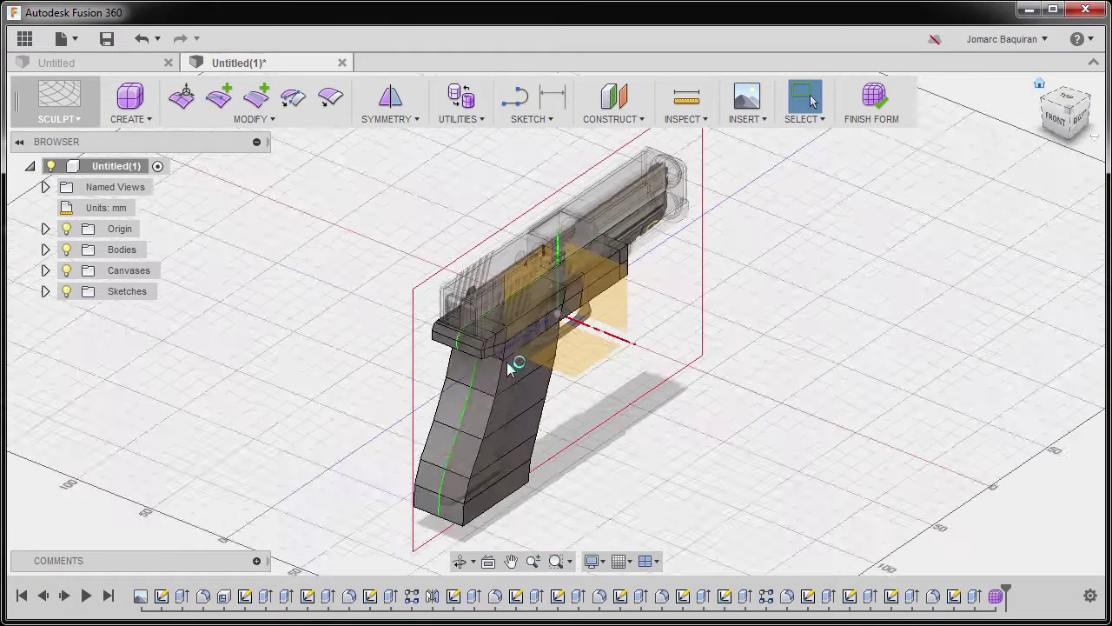